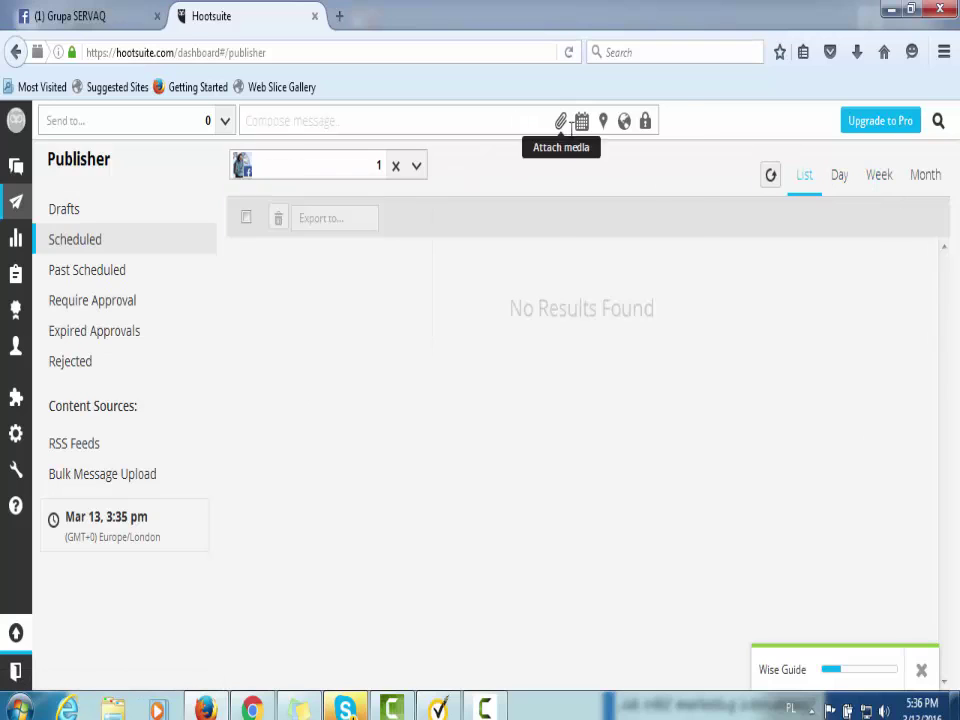
Open the message composer with its scheduling calendar and pick March 13, 2016 as the date.
left_click(325, 426)
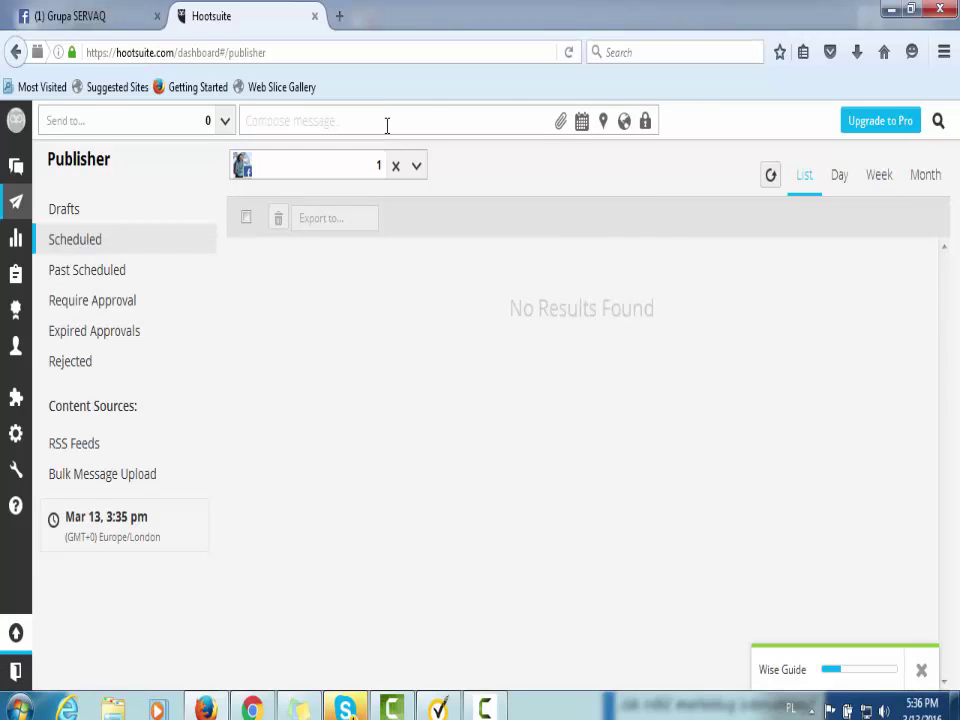
left_click(387, 125)
left_click(572, 252)
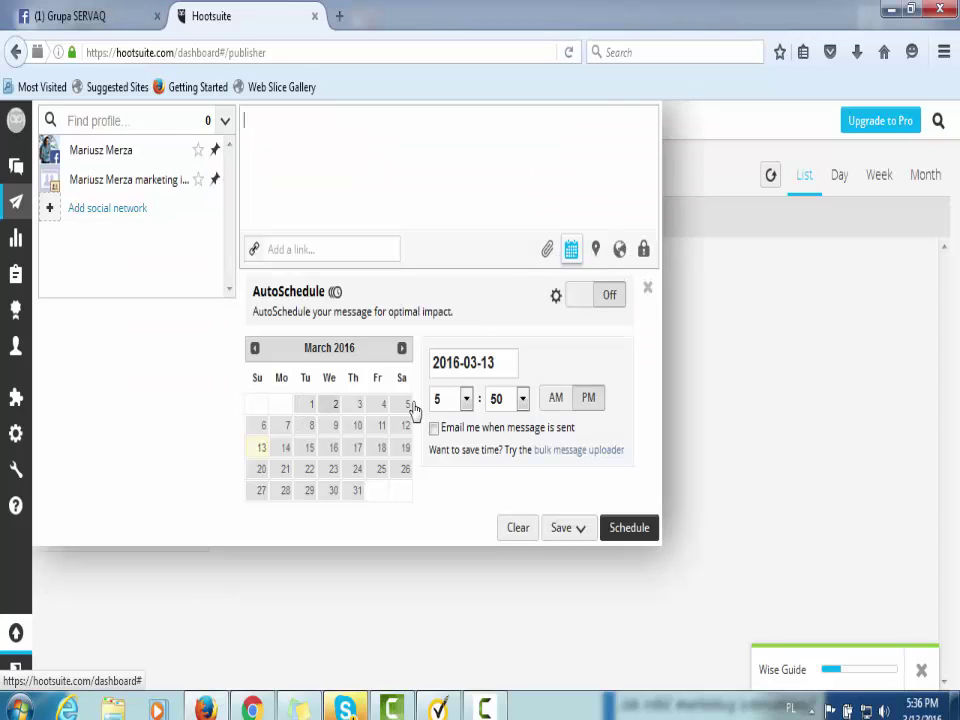
left_click(258, 456)
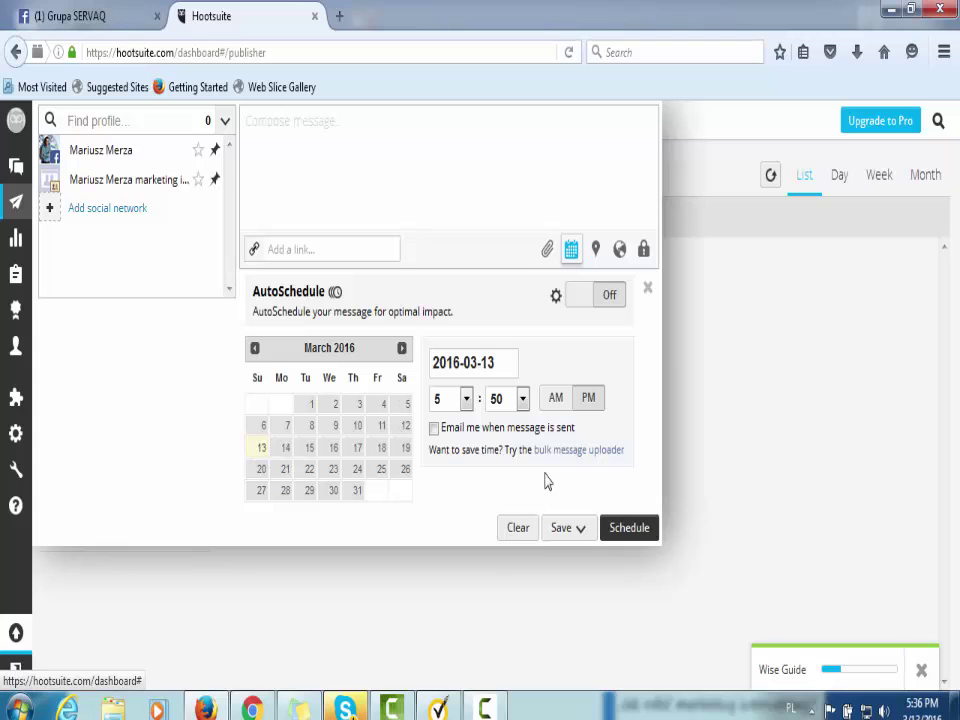
left_click(615, 535)
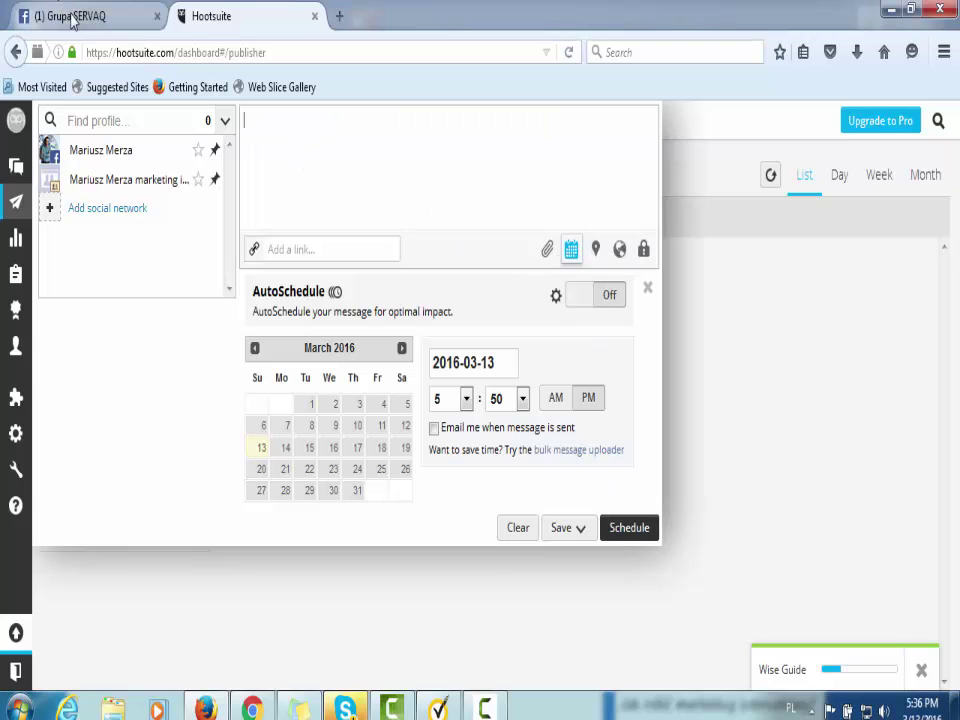
Open the blog's "Kurs blogowania" video post in a new browser tab.
key("ctrl+t")
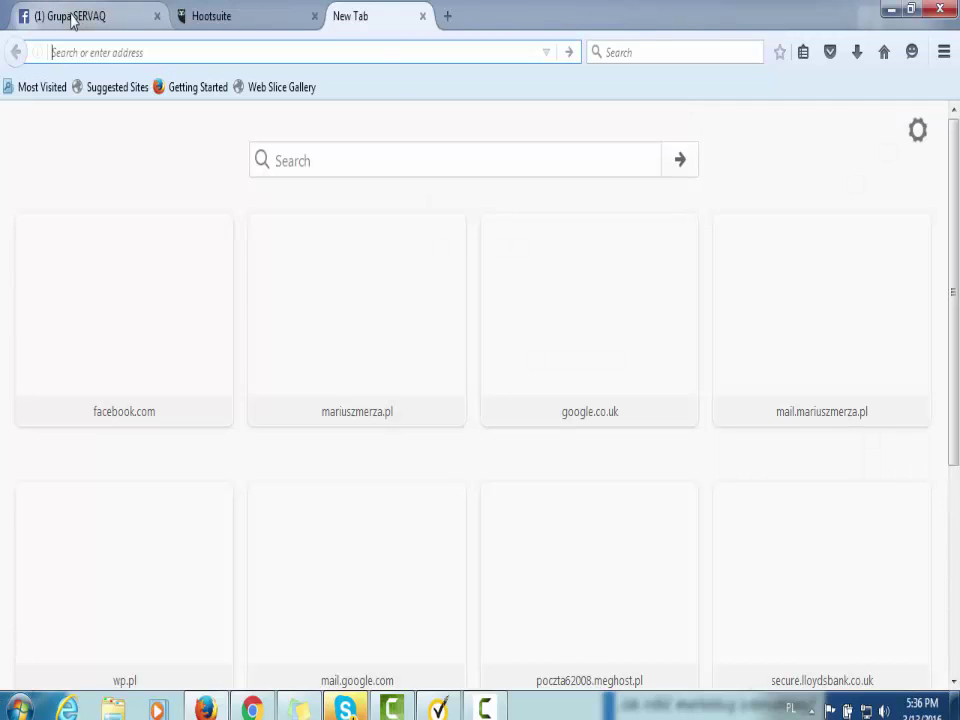
type("mariuszmerza.pl/")
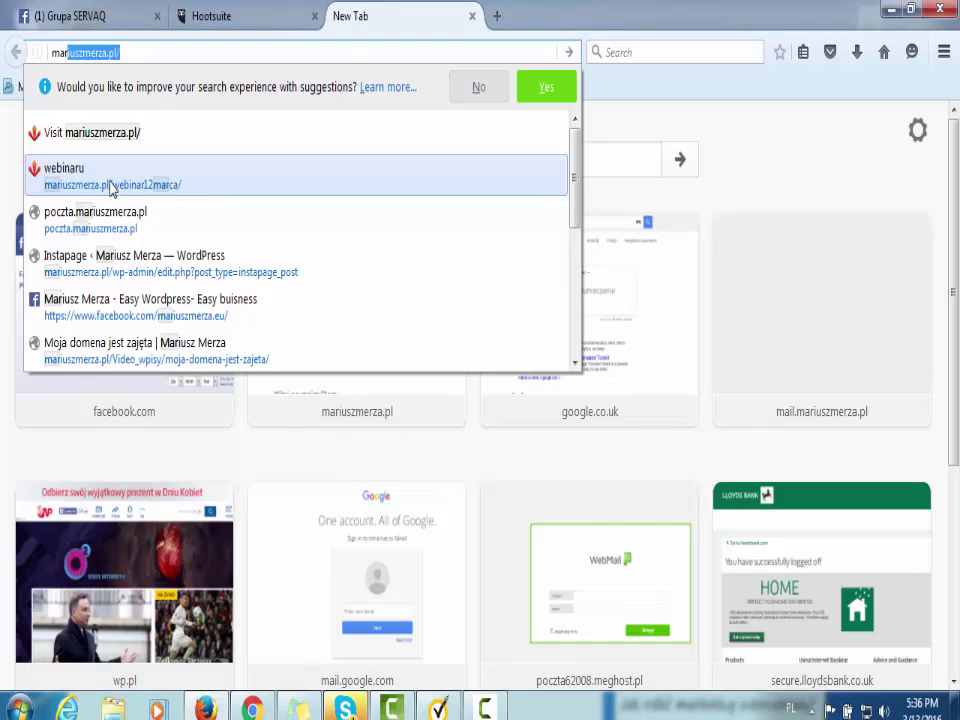
scroll(137, 308, "down", 2)
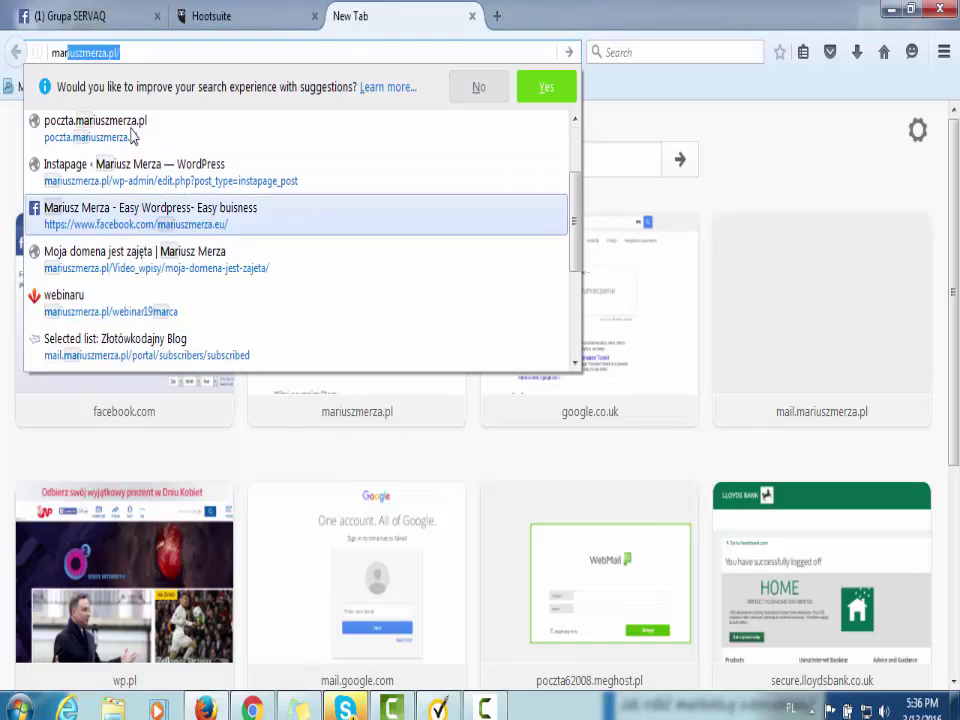
left_click(133, 50)
type("vls1_squeeze/")
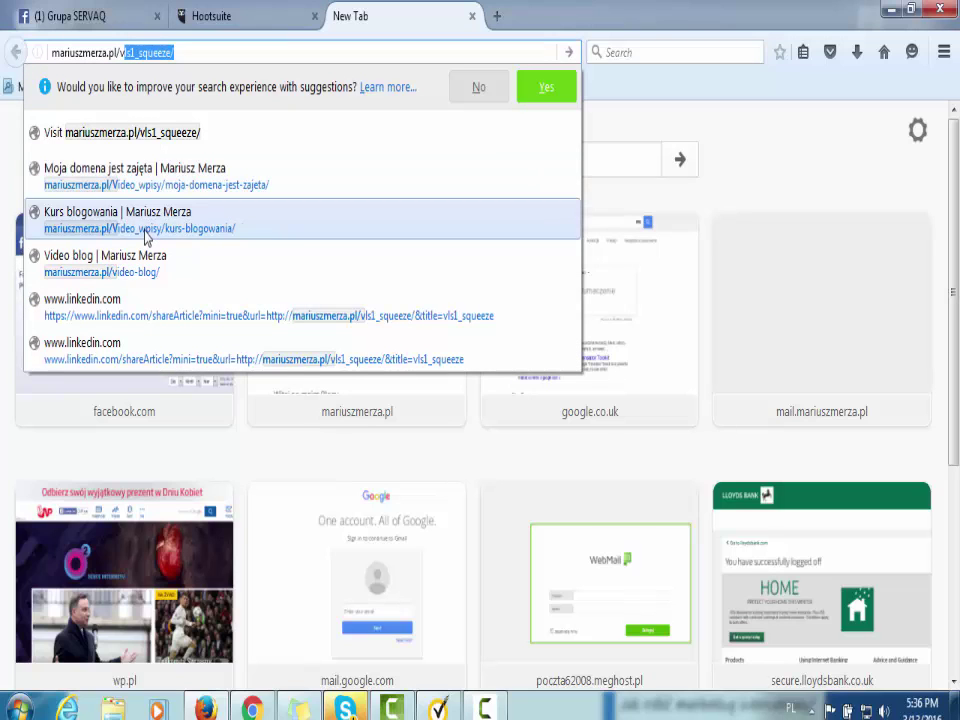
left_click(145, 228)
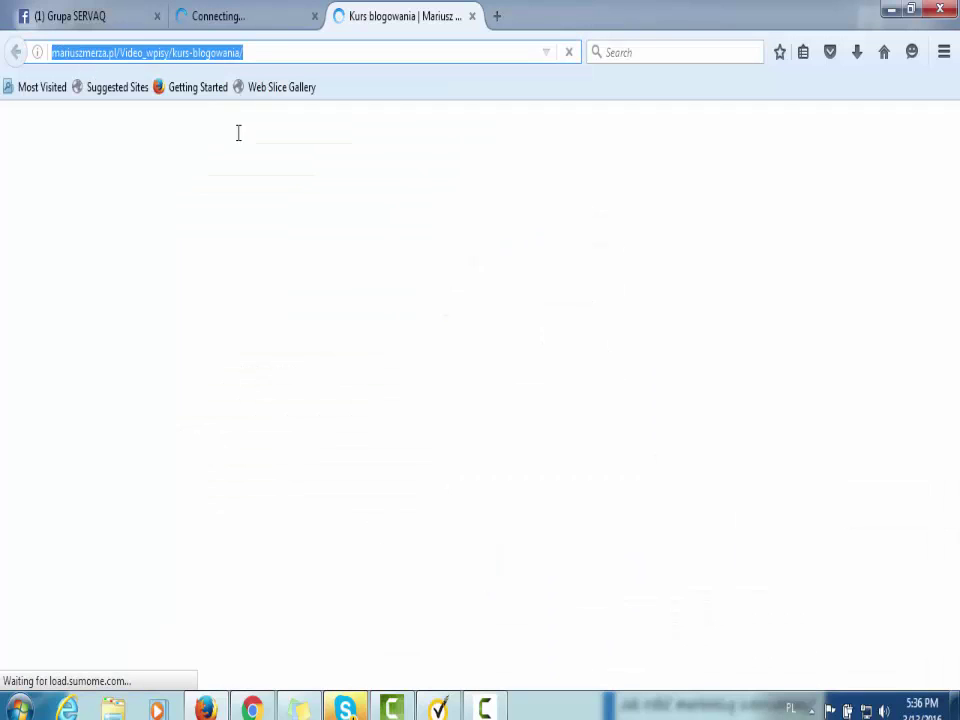
Replace the end of the page address and load the blog's "Moja domena jest zajęta" video post instead.
right_click(173, 57)
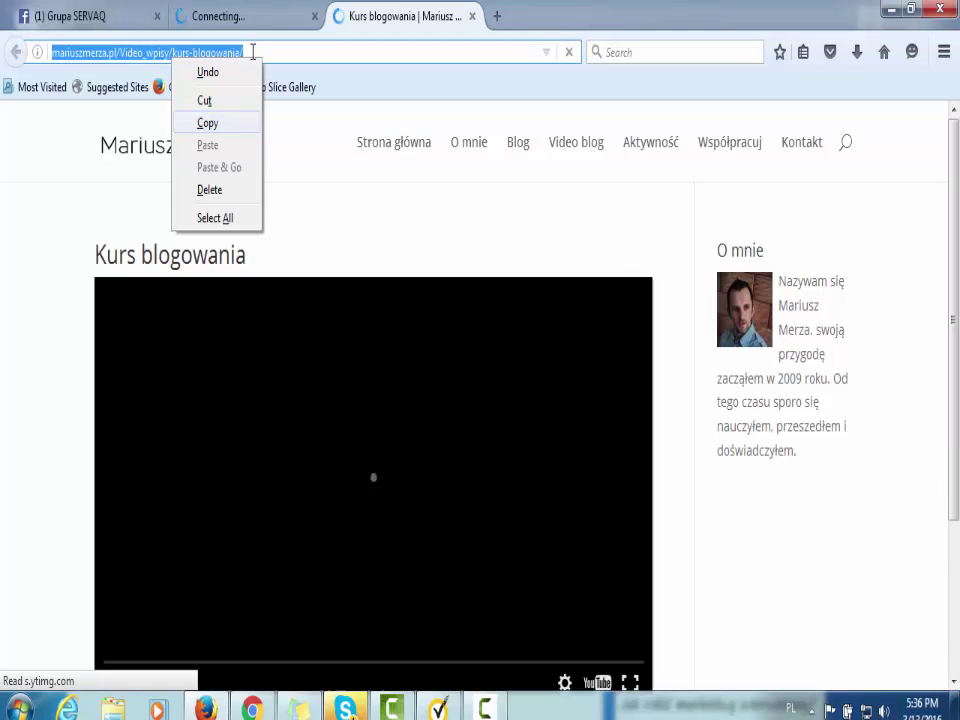
key("Return")
left_click(254, 60)
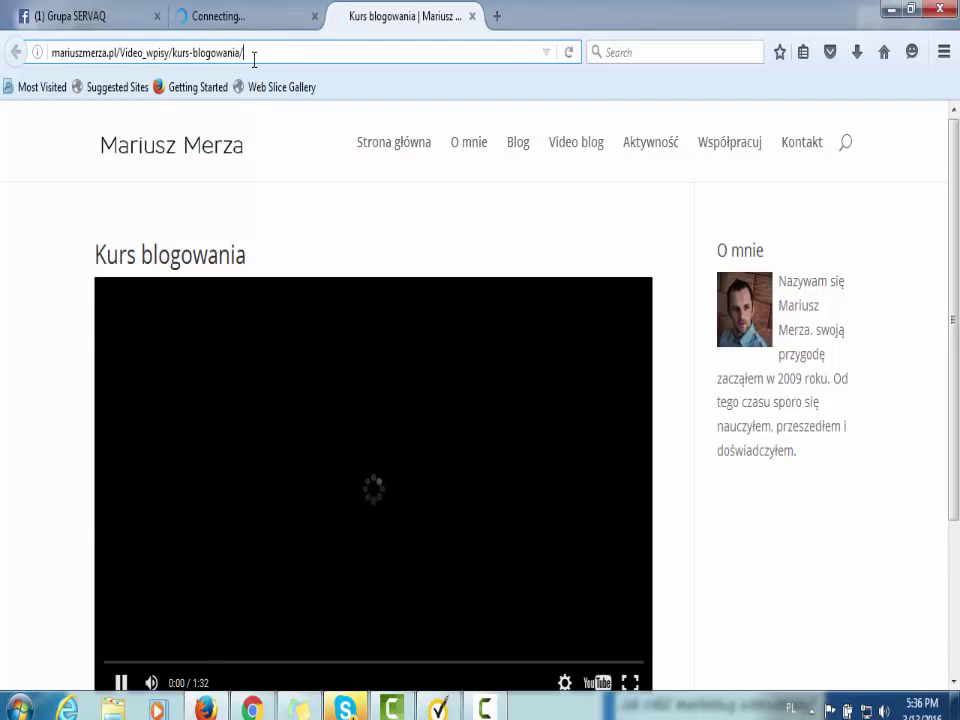
left_click_drag(244, 53, 176, 53)
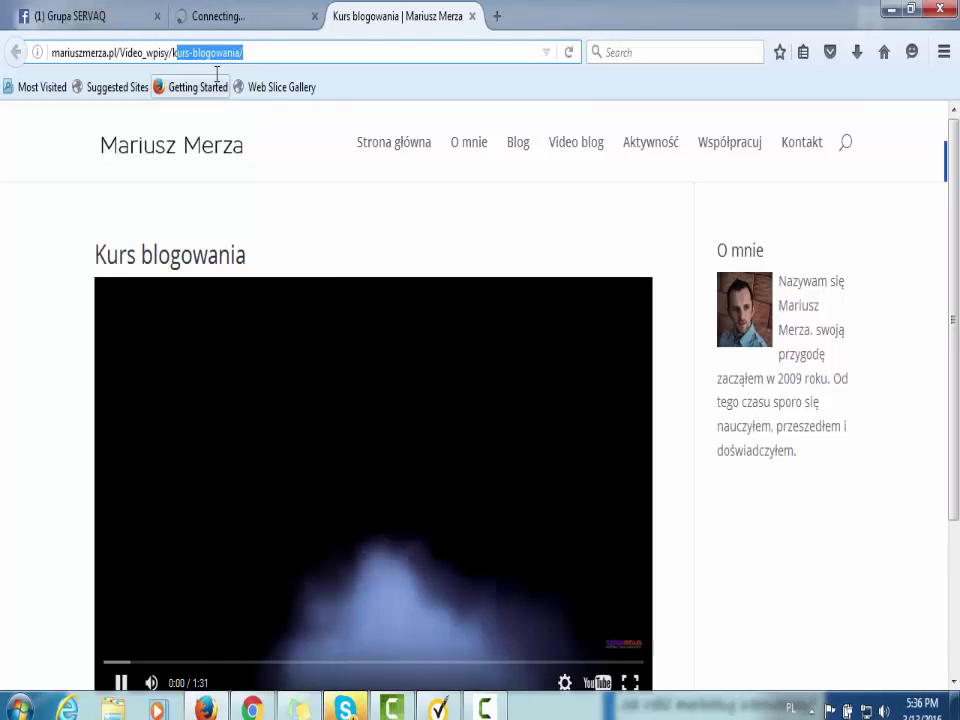
key("BackSpace")
key("BackSpace")
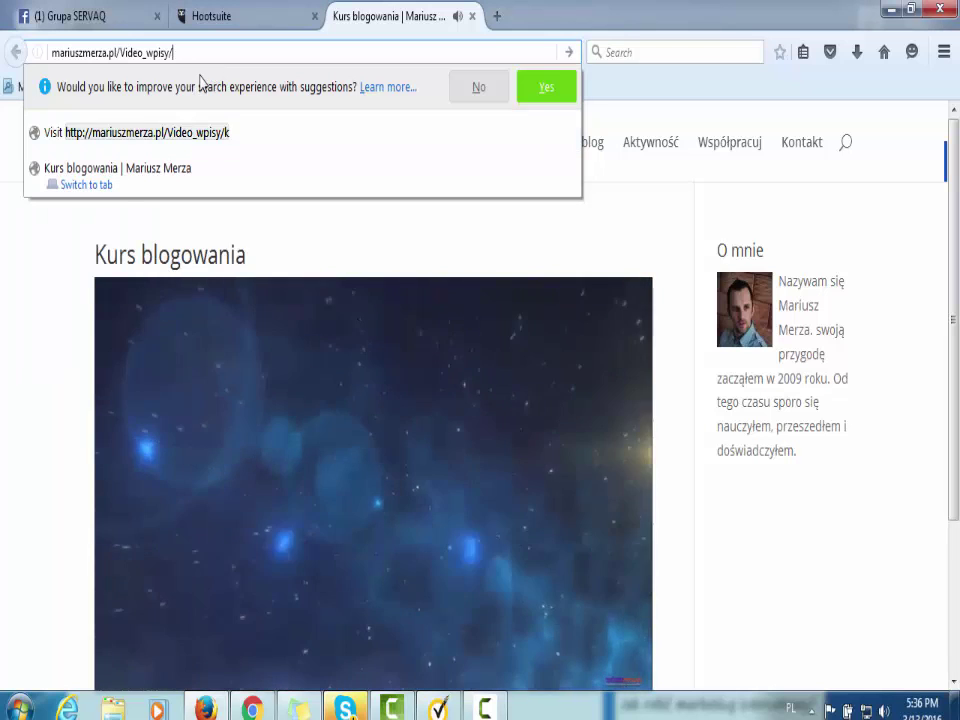
left_click(197, 185)
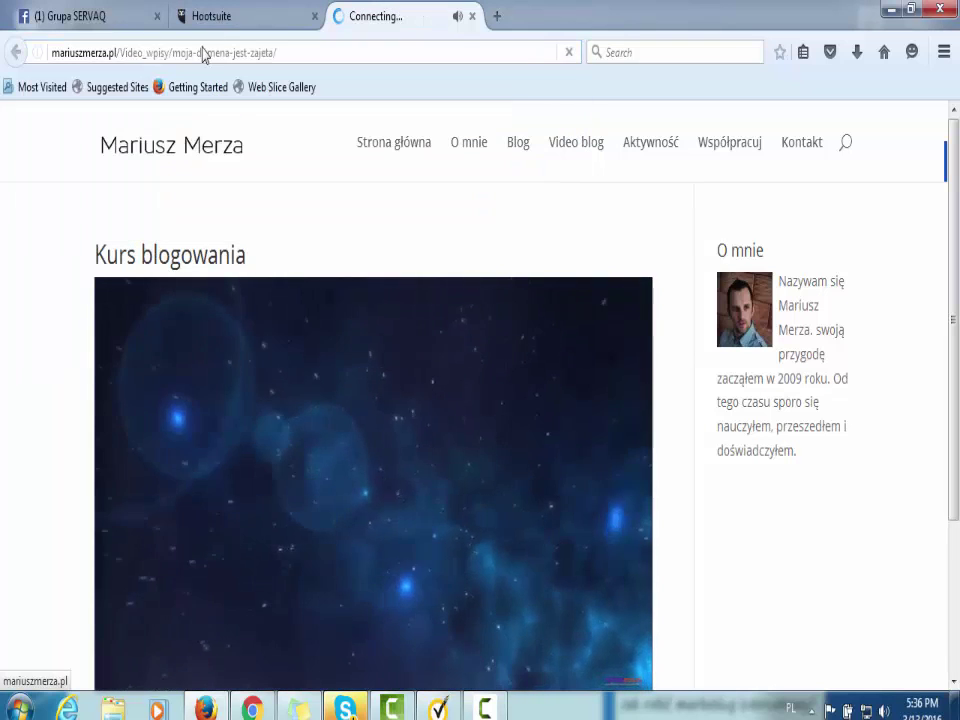
Copy the address of the "Moja domena jest zajęta" post into the link field of the Hootsuite message.
right_click(203, 52)
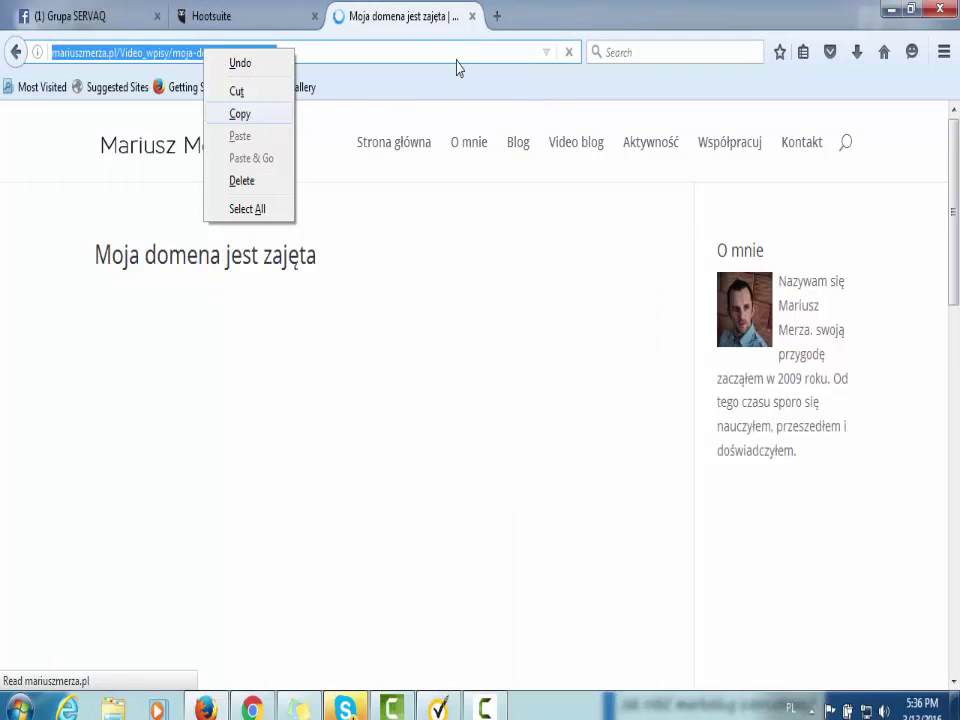
left_click(241, 10)
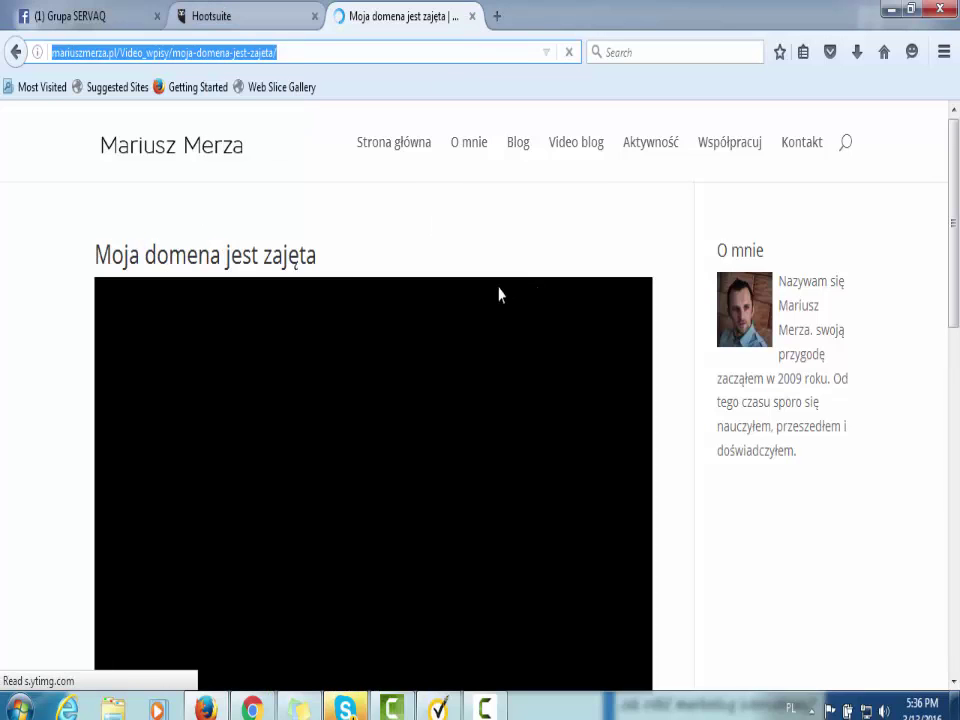
key("ctrl+shift+Tab")
left_click(334, 251)
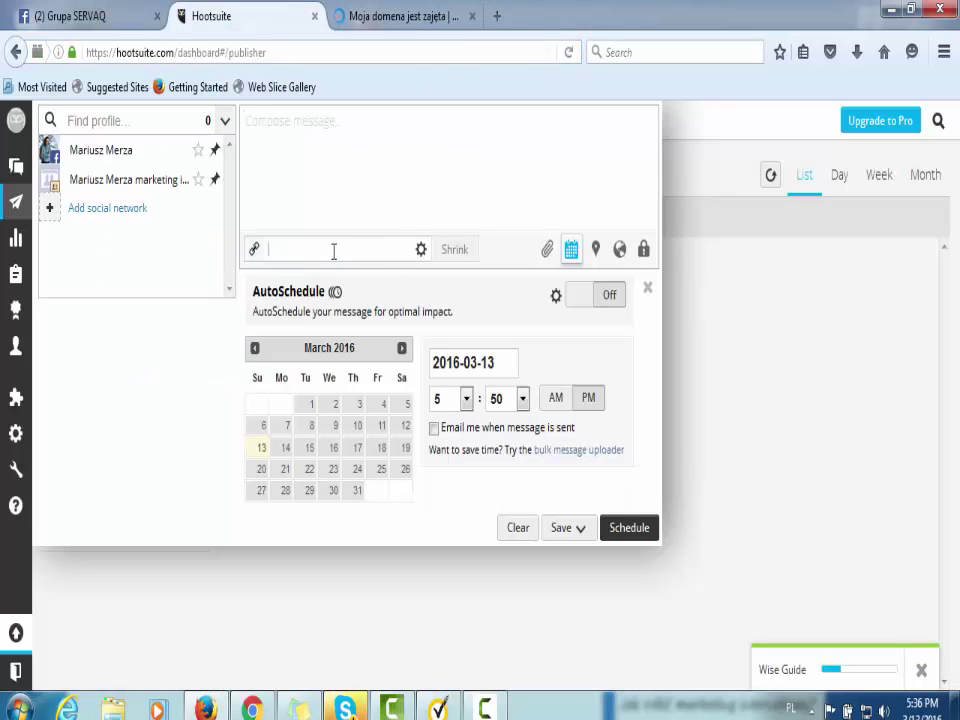
key("ctrl+v")
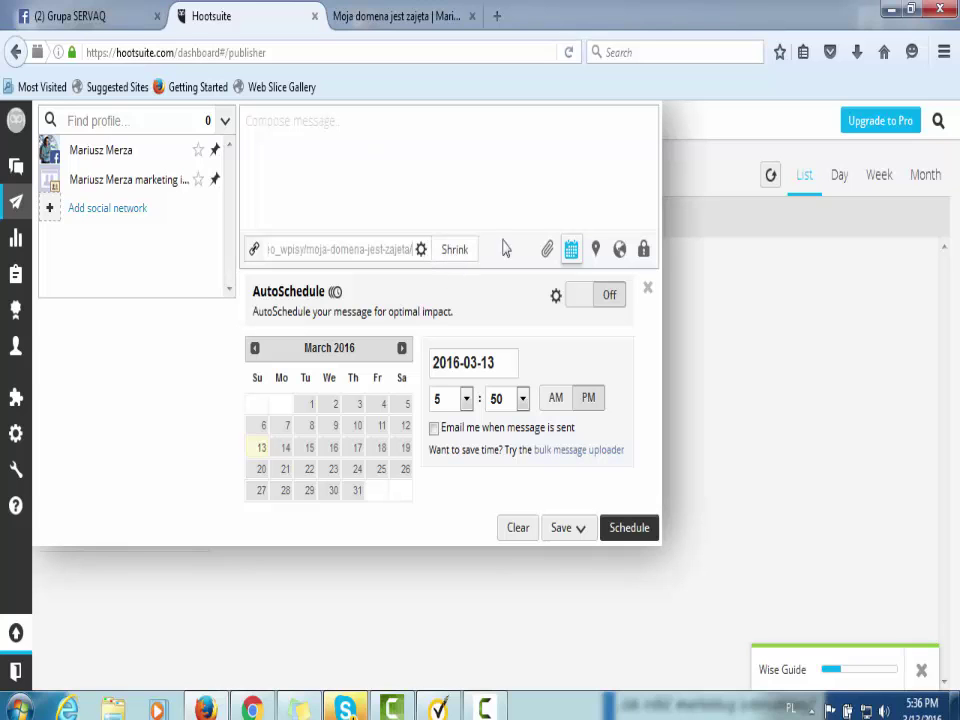
Copy the description text beneath the blog post's videos and paste it into the Hootsuite message body.
left_click(396, 22)
scroll(373, 339, "down", 10)
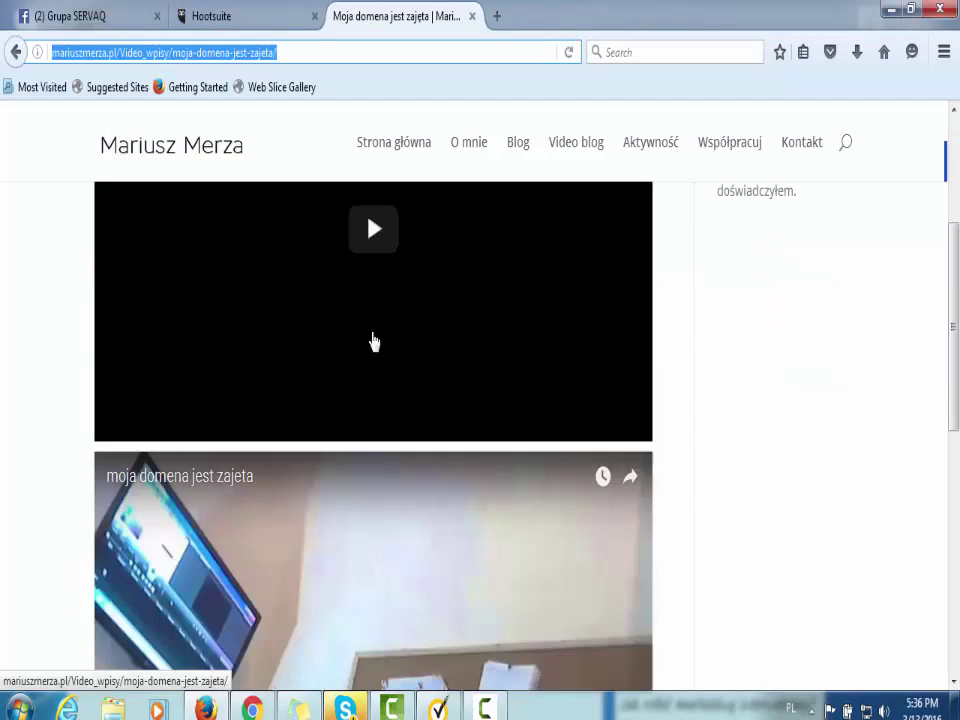
left_click(468, 525)
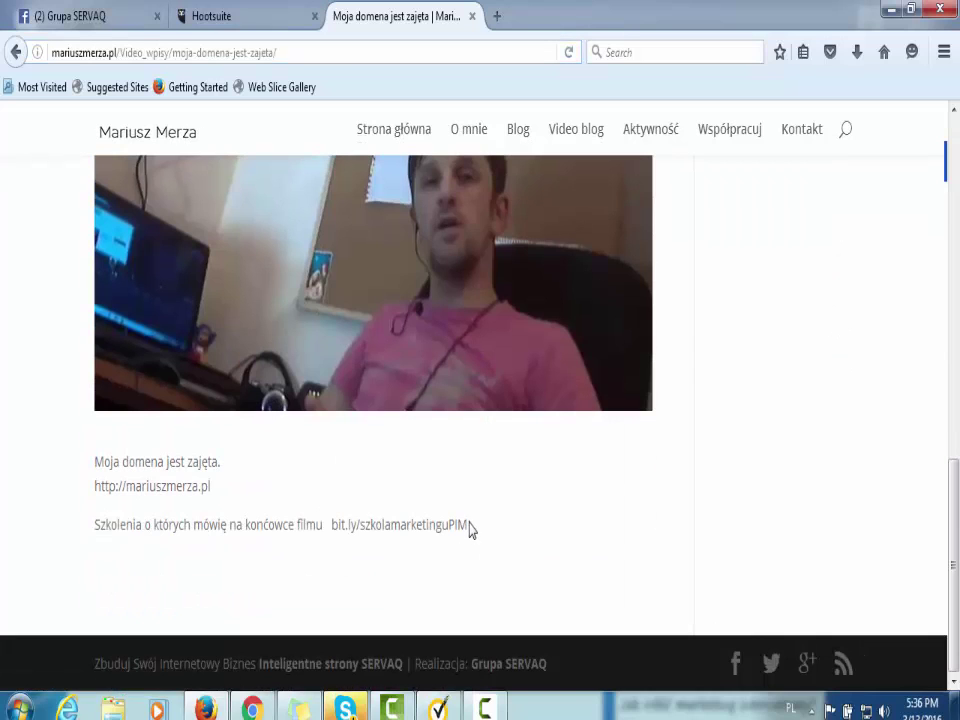
left_click(96, 463, "shift")
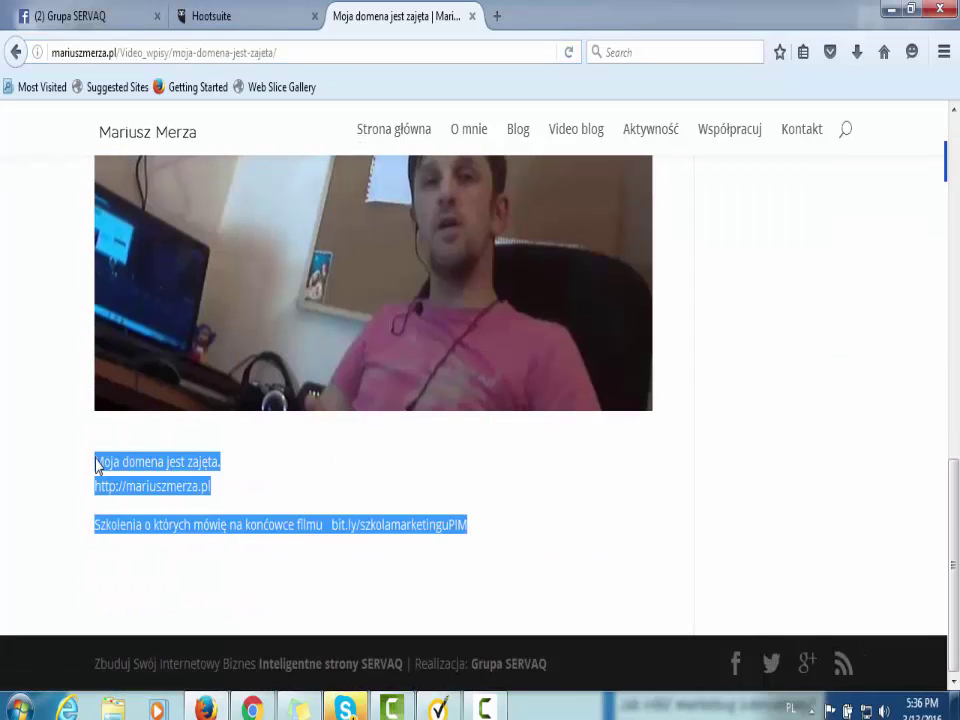
right_click(96, 463)
left_click(132, 475)
left_click(212, 16)
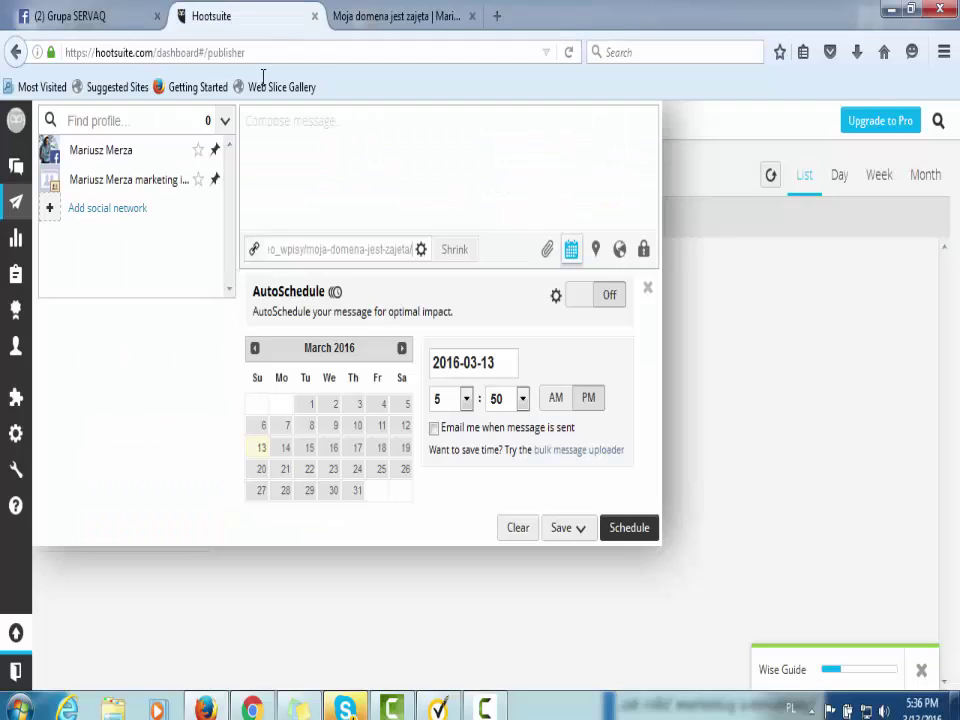
left_click(289, 170)
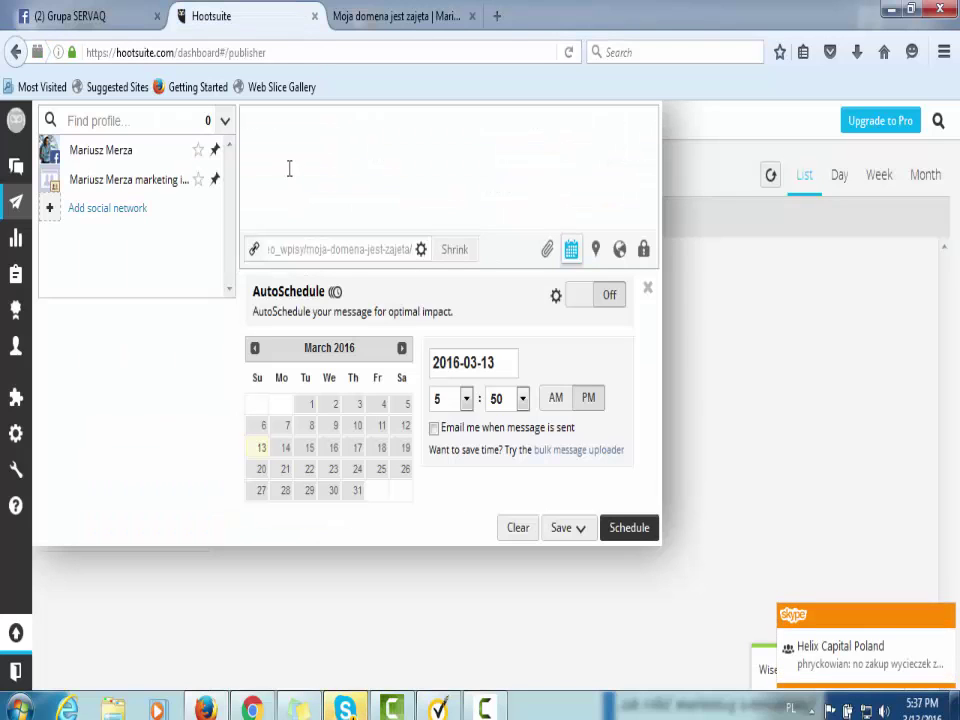
key("ctrl+v")
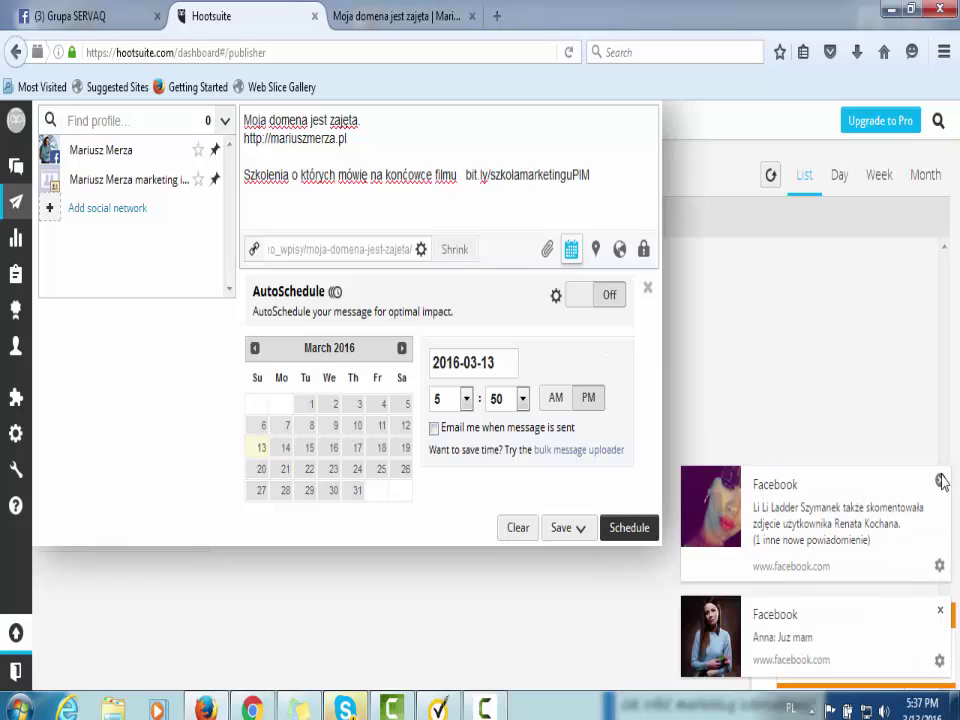
Dismiss the Facebook notifications and turn on AutoSchedule for the message, with an email notice when it is sent.
left_click(941, 482)
left_click(938, 608)
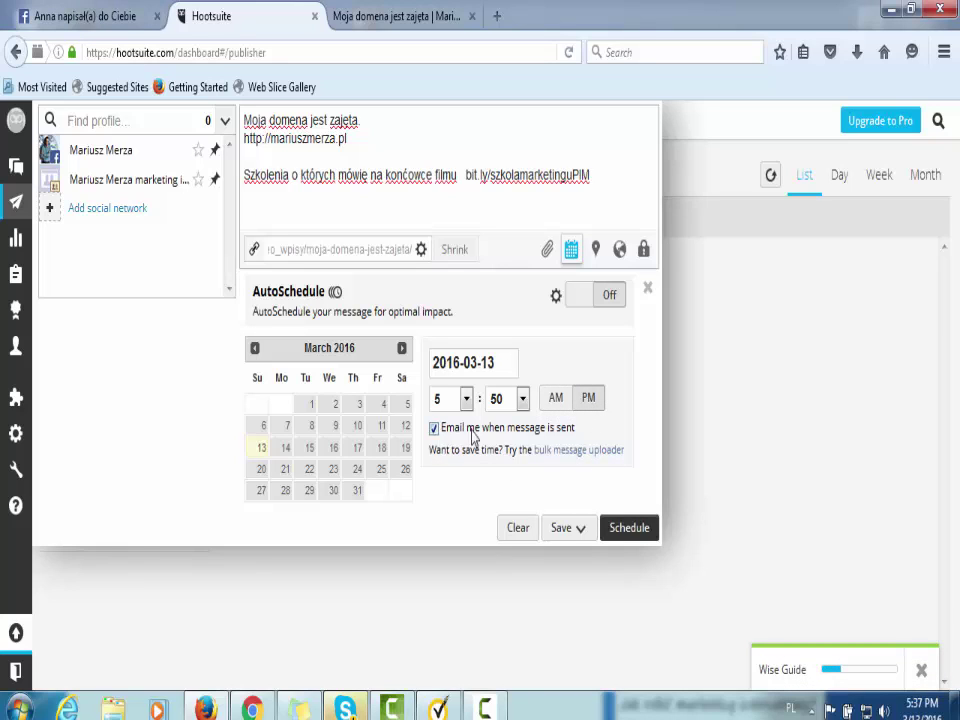
left_click(592, 305)
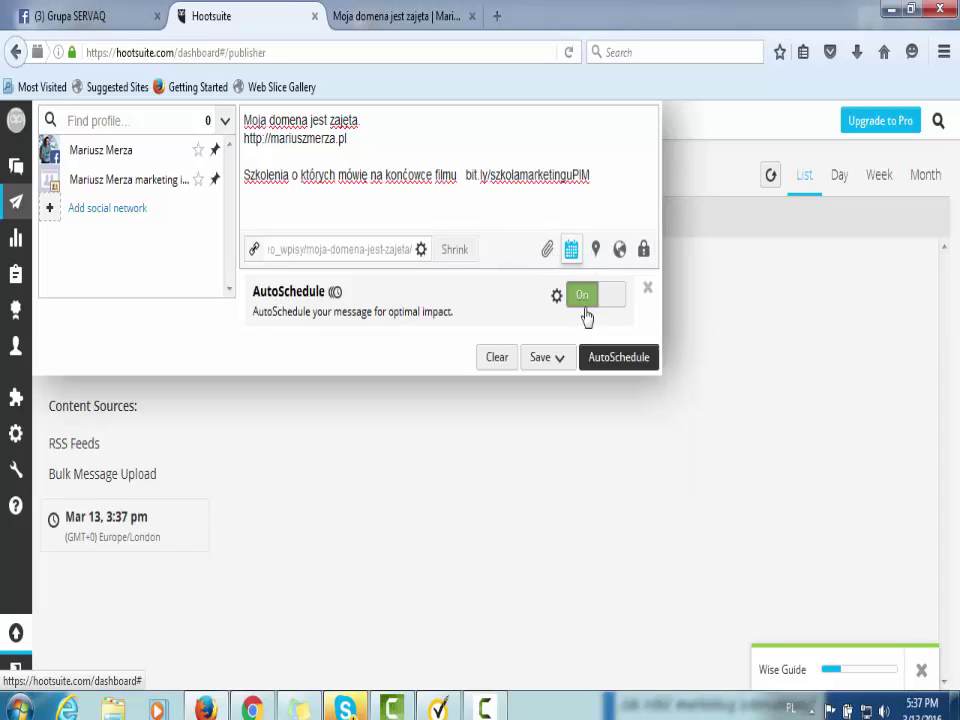
AutoSchedule the message to the personal Facebook profile, submitting it without shrinking the link, and close the composer.
left_click(606, 366)
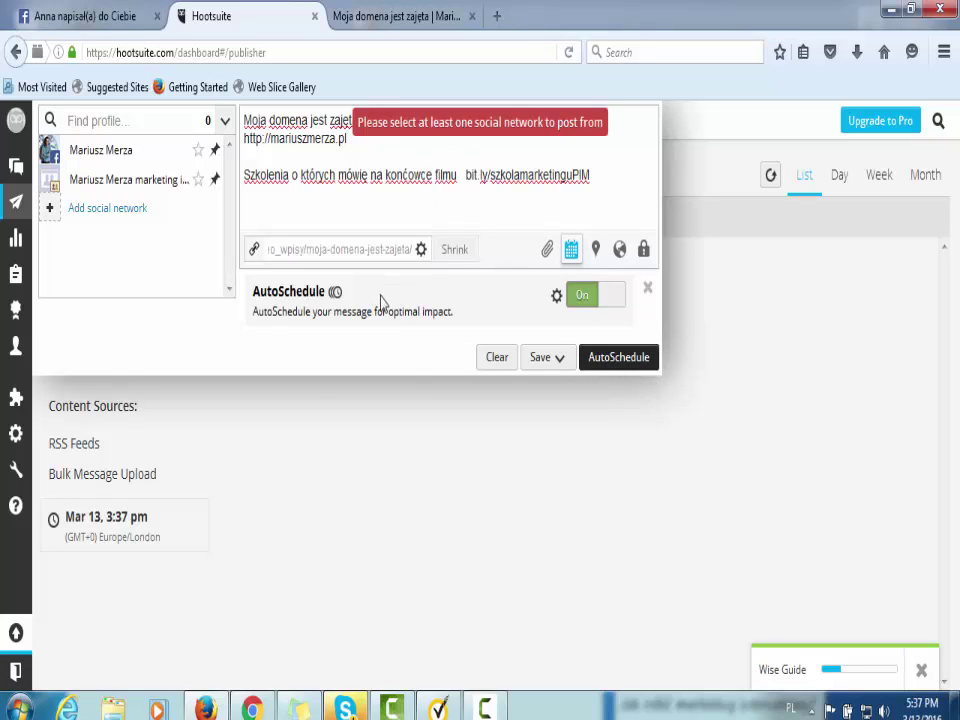
left_click(120, 160)
left_click(619, 360)
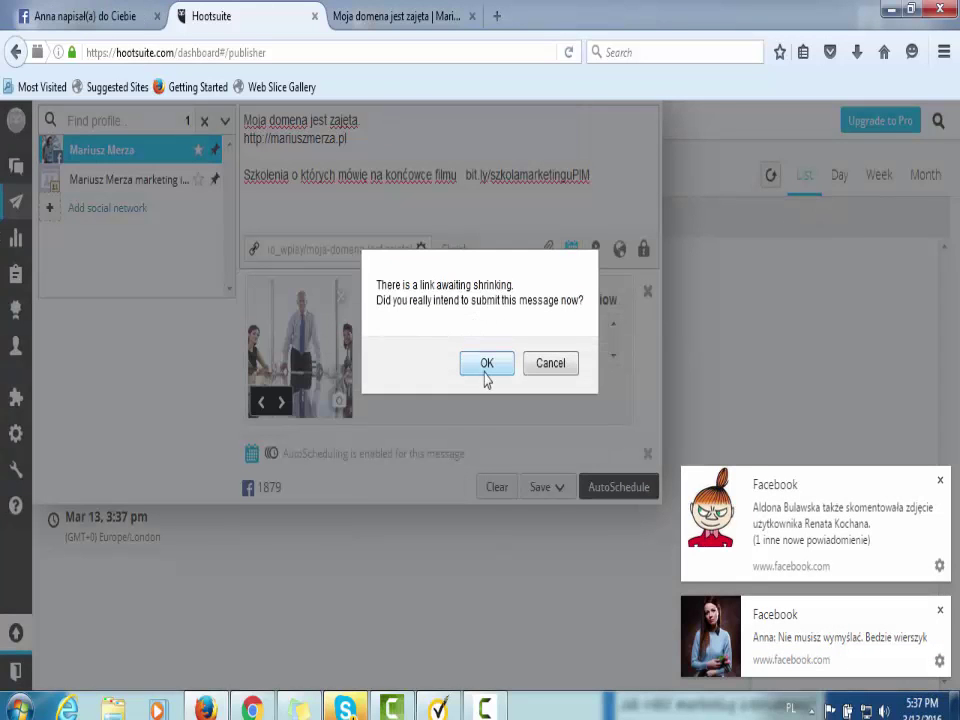
left_click(484, 368)
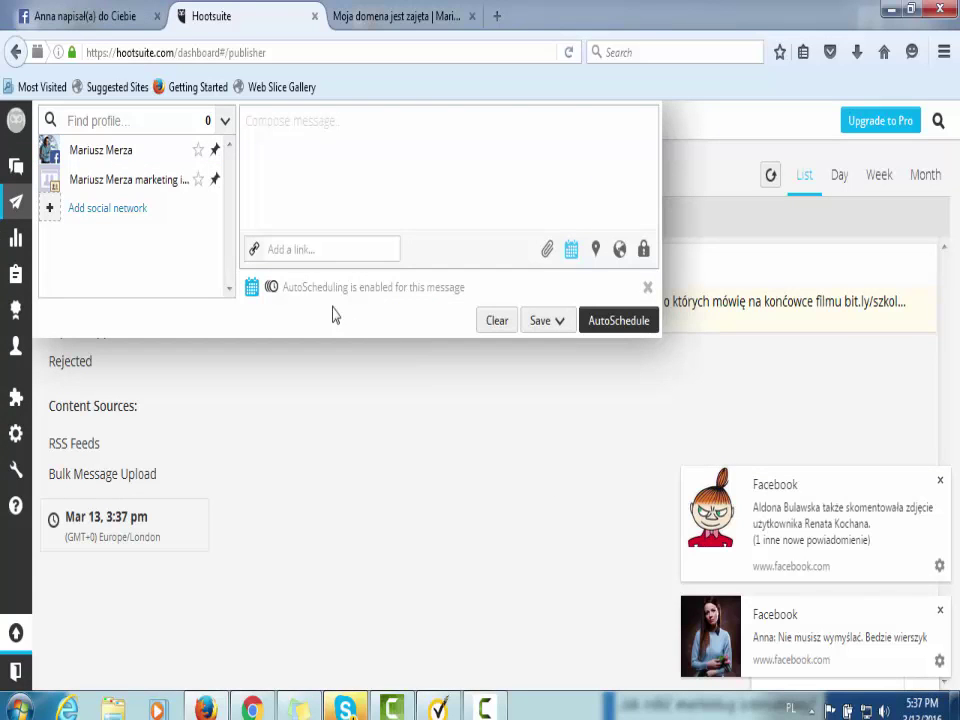
left_click(189, 525)
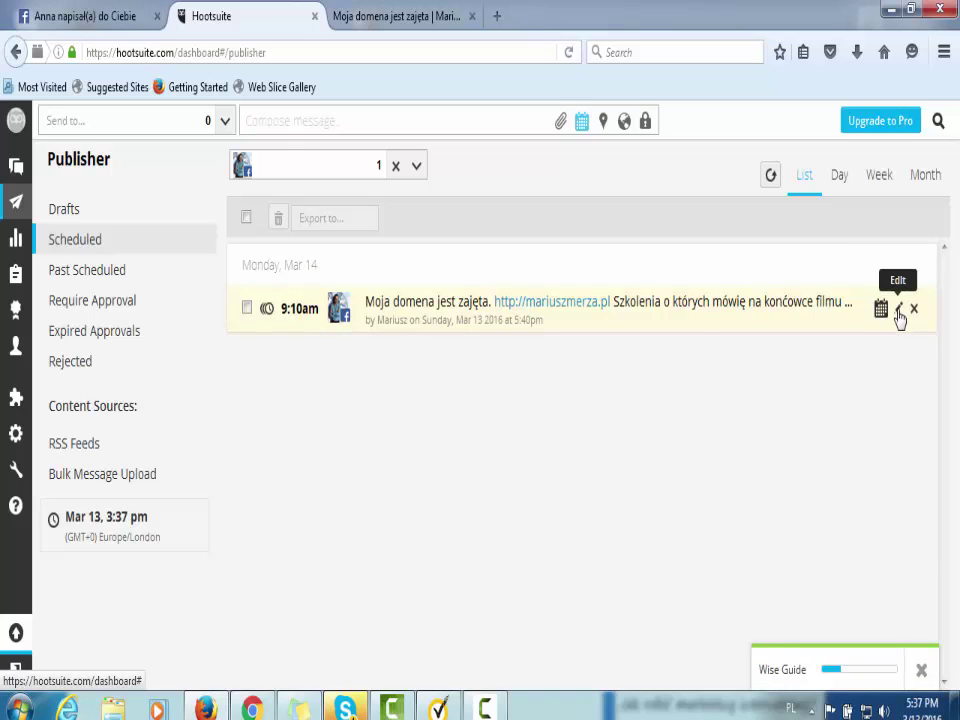
Edit the scheduled Facebook message, set its date to 2016-03-13 and its time to 5:40 AM, and try to save.
left_click(898, 308)
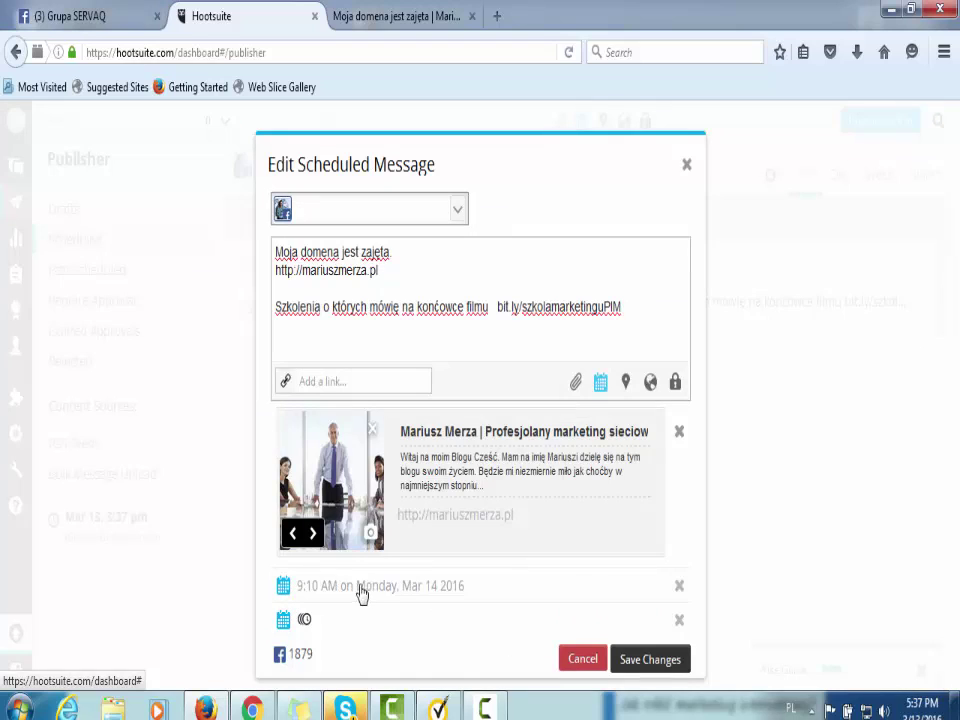
left_click(438, 596)
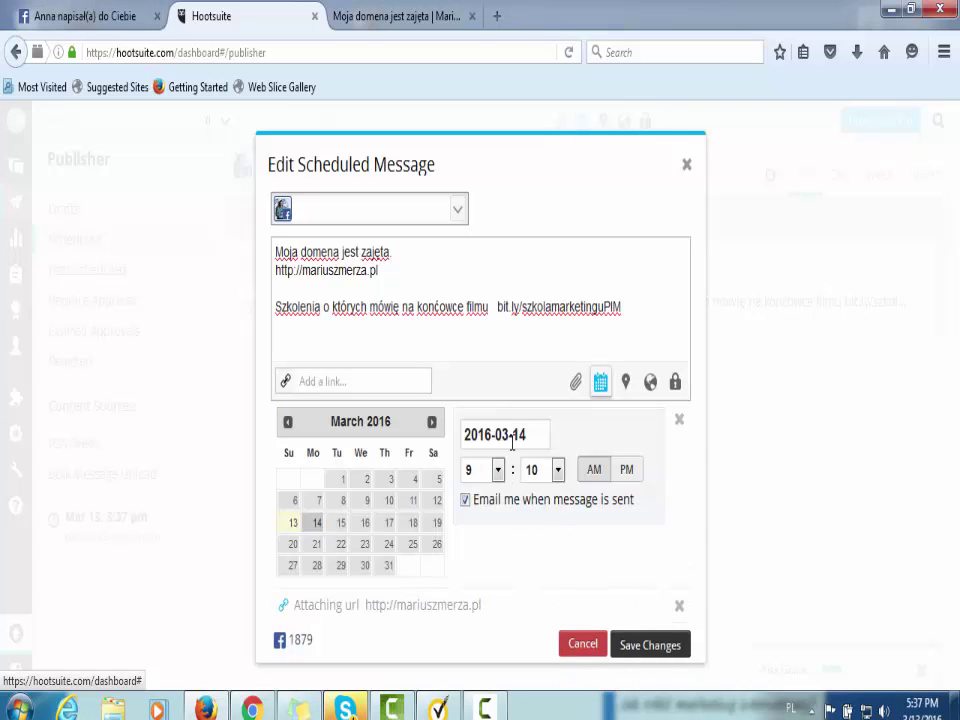
left_click(293, 522)
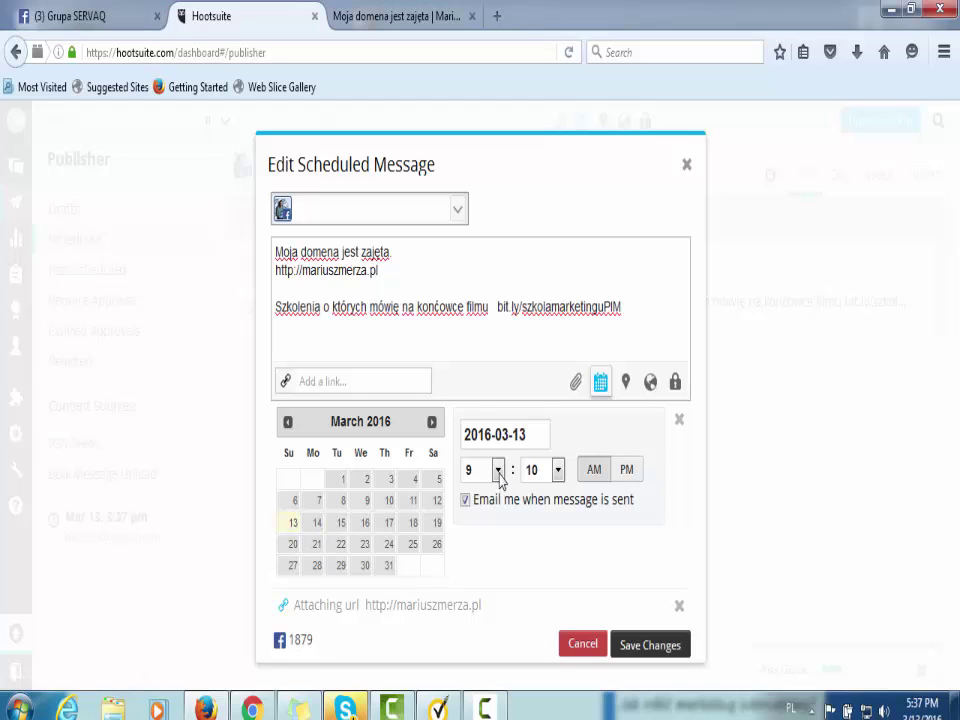
left_click(497, 470)
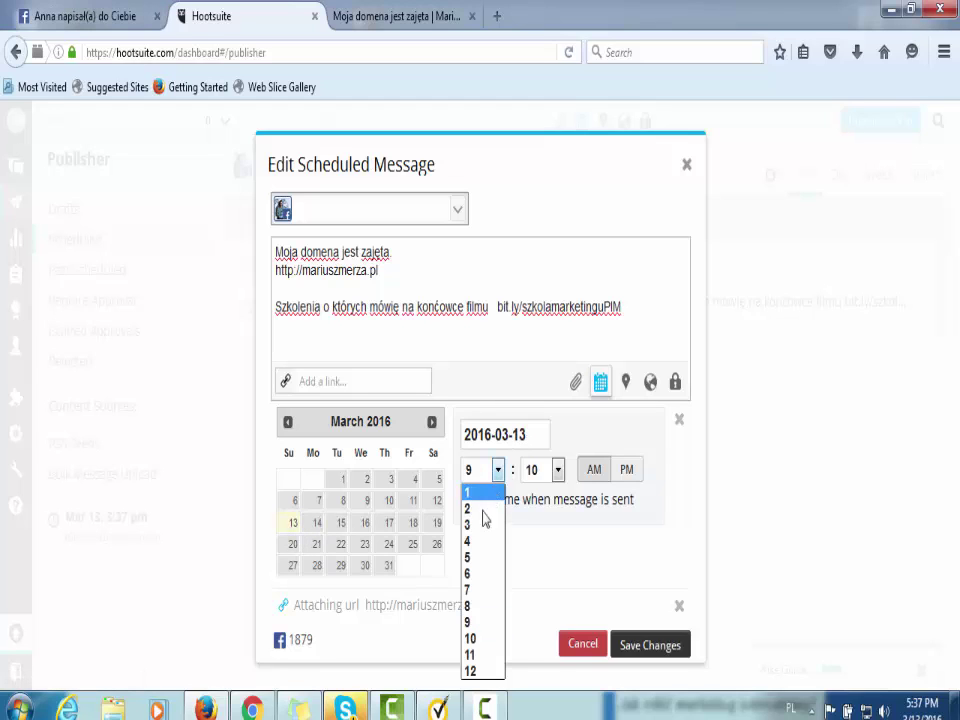
left_click(473, 562)
left_click(557, 470)
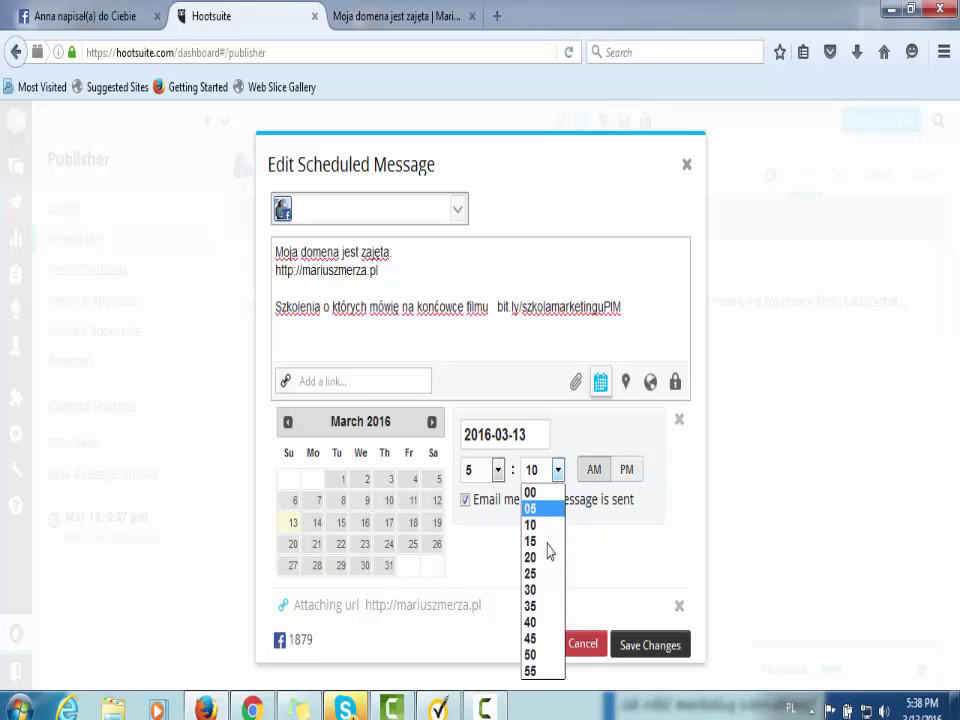
left_click(548, 623)
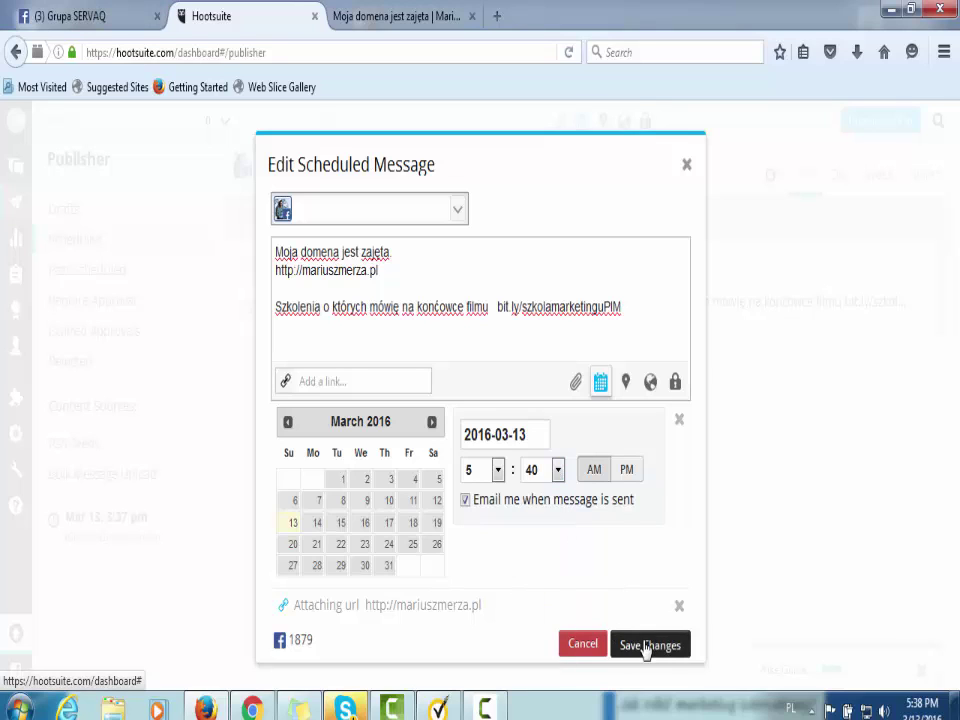
left_click(646, 646)
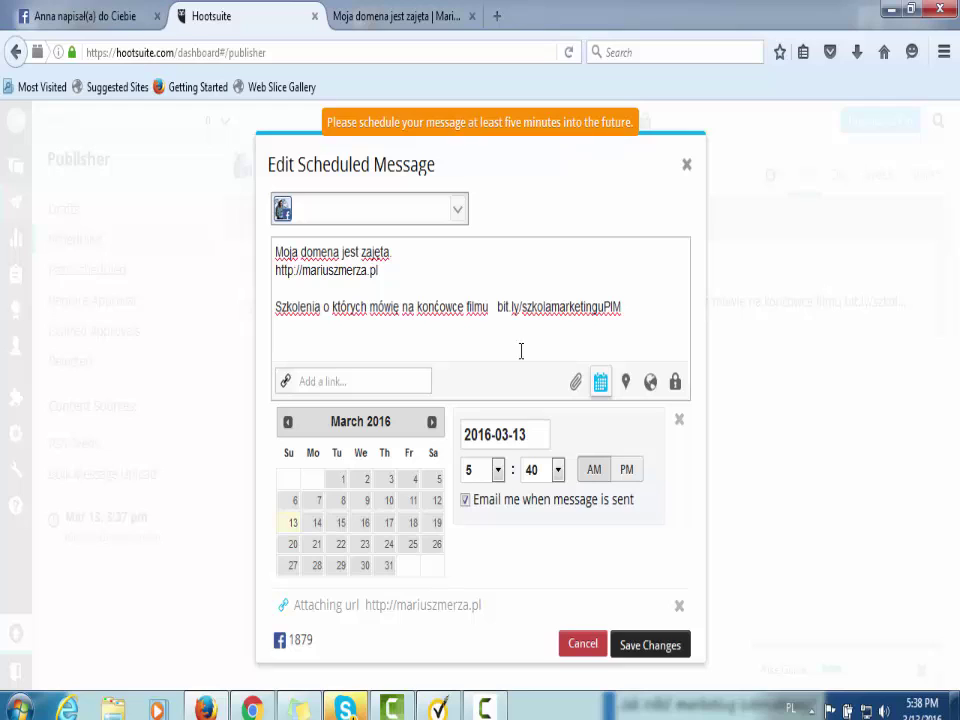
Try to save the message with the minutes set to 45 and then to 55.
left_click(558, 471)
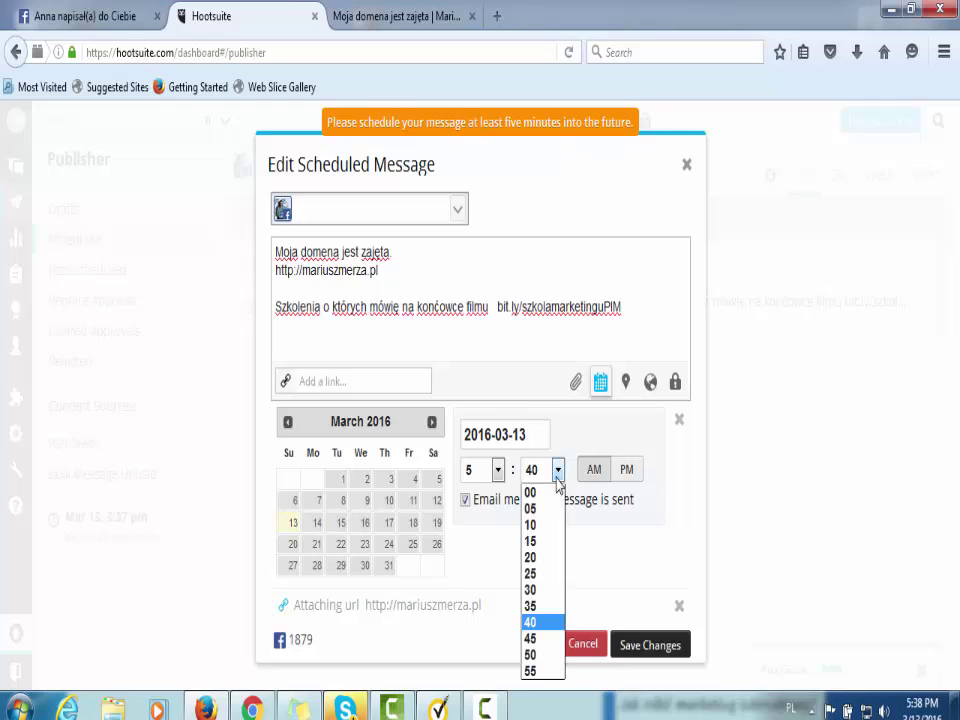
left_click(531, 634)
left_click(652, 648)
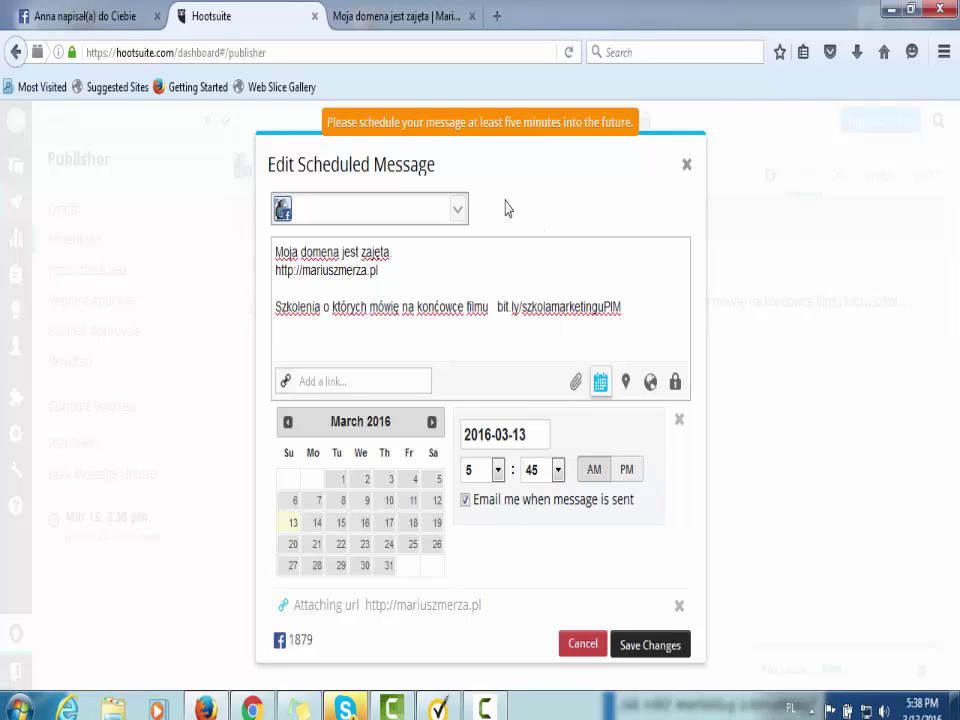
left_click(558, 471)
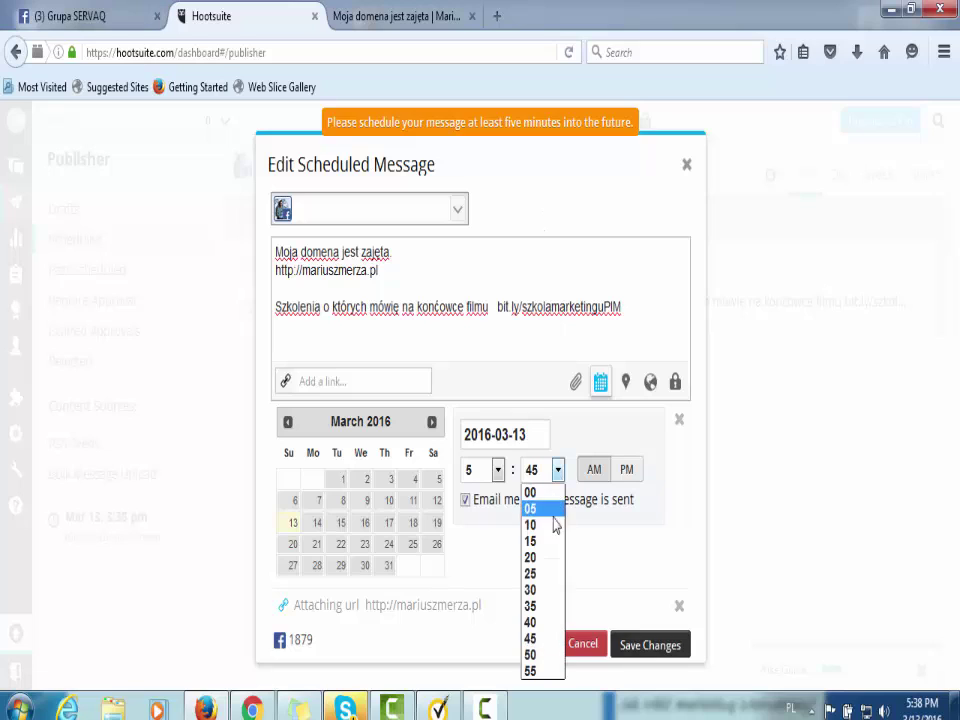
left_click(532, 670)
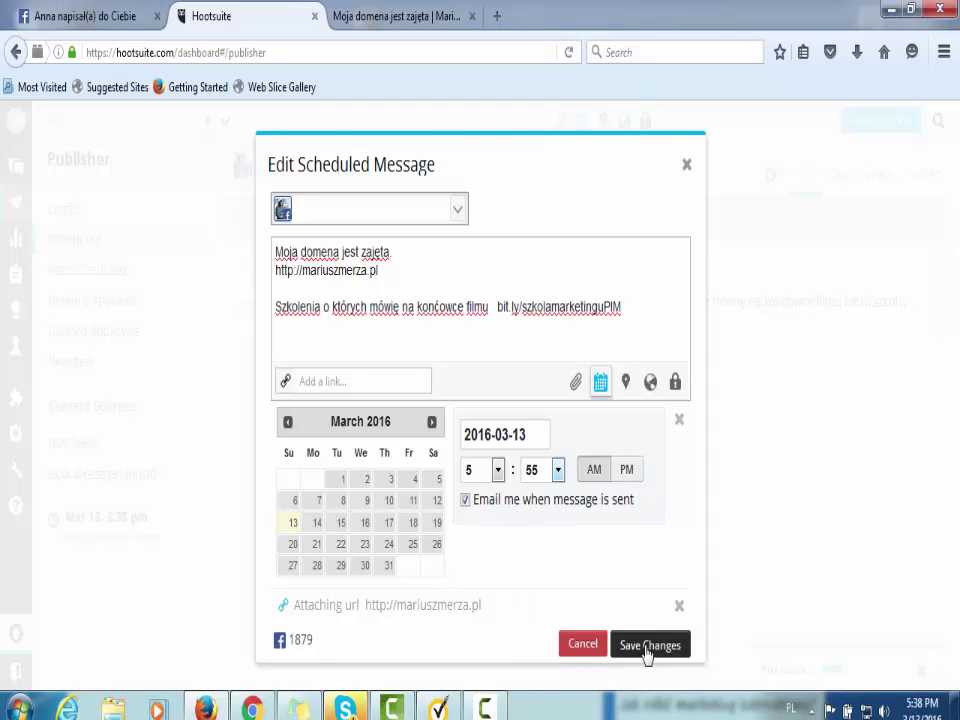
left_click(647, 648)
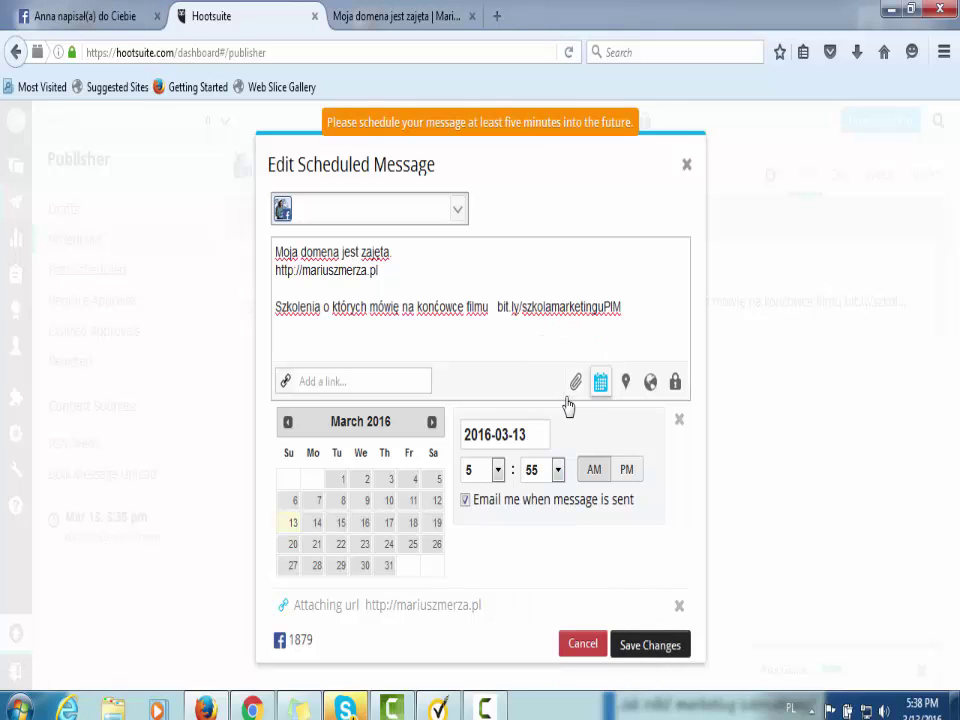
Set the message's time to 5:45 PM, change the date to 2016-03-14, and save the changes.
left_click(628, 470)
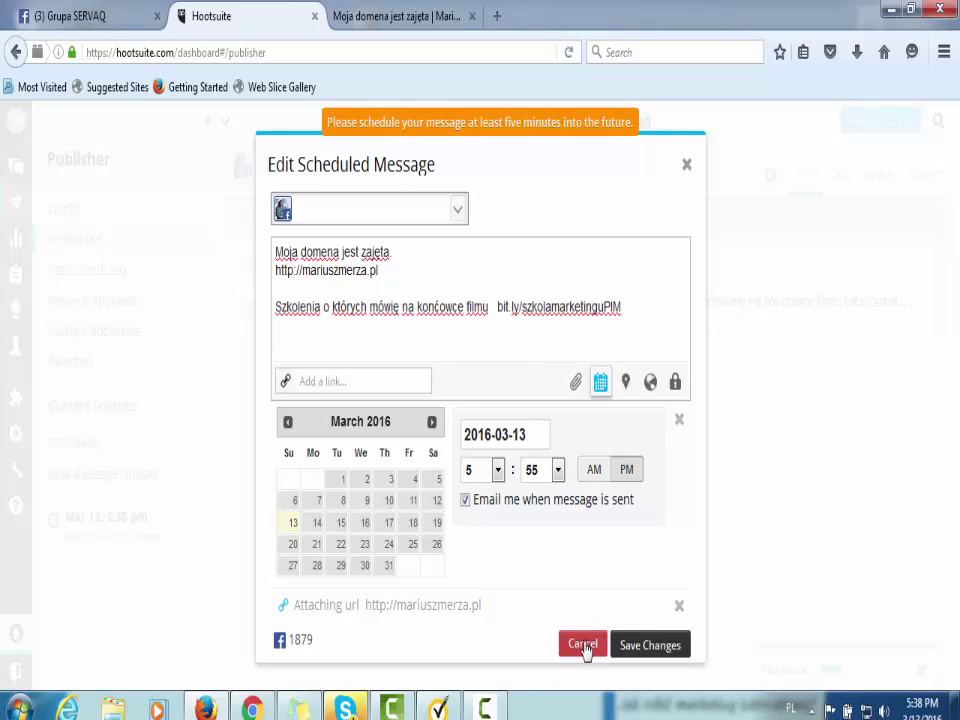
left_click(557, 470)
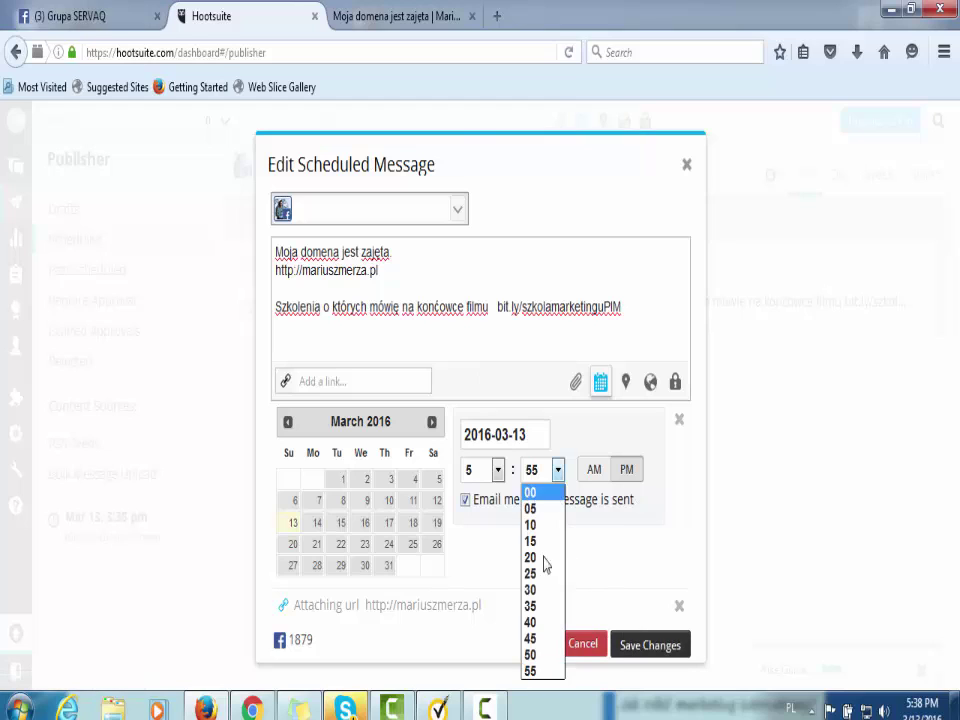
left_click(533, 638)
left_click(632, 643)
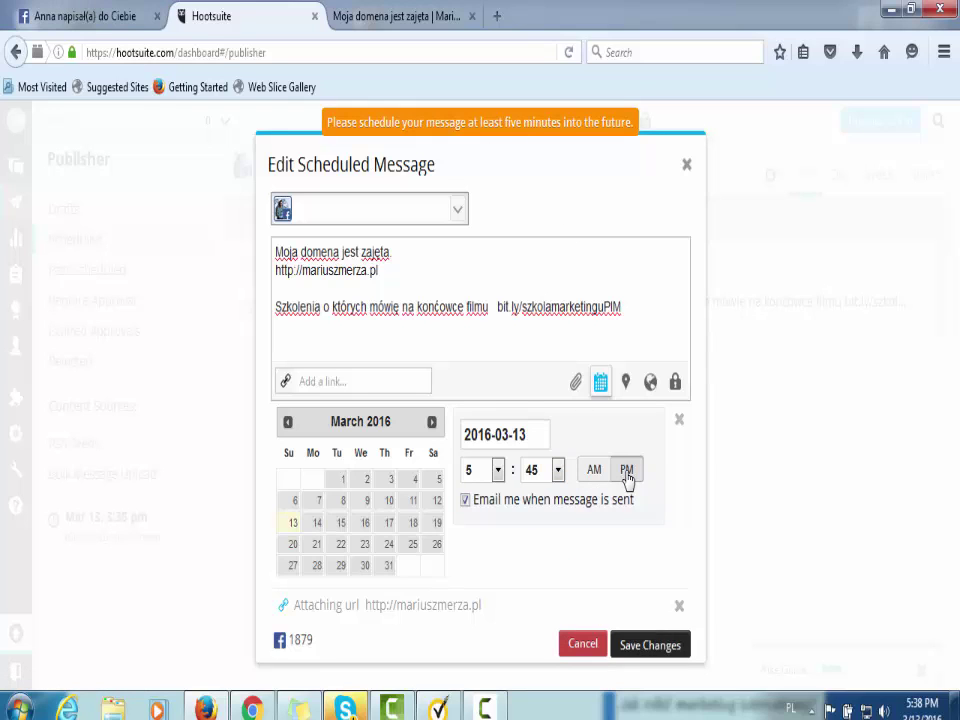
left_click(314, 524)
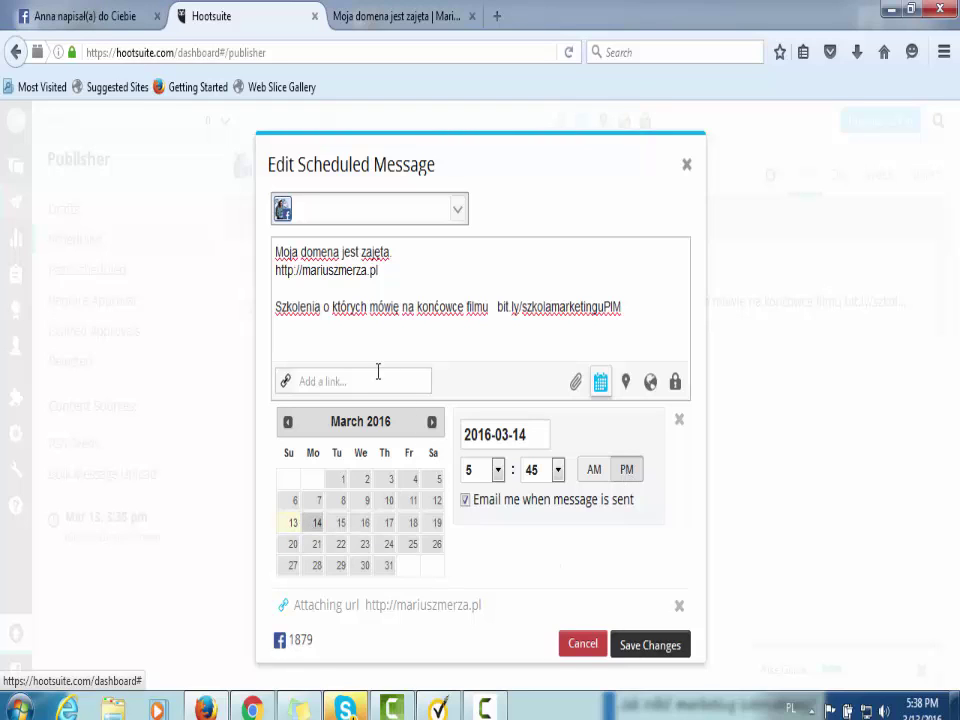
left_click(648, 644)
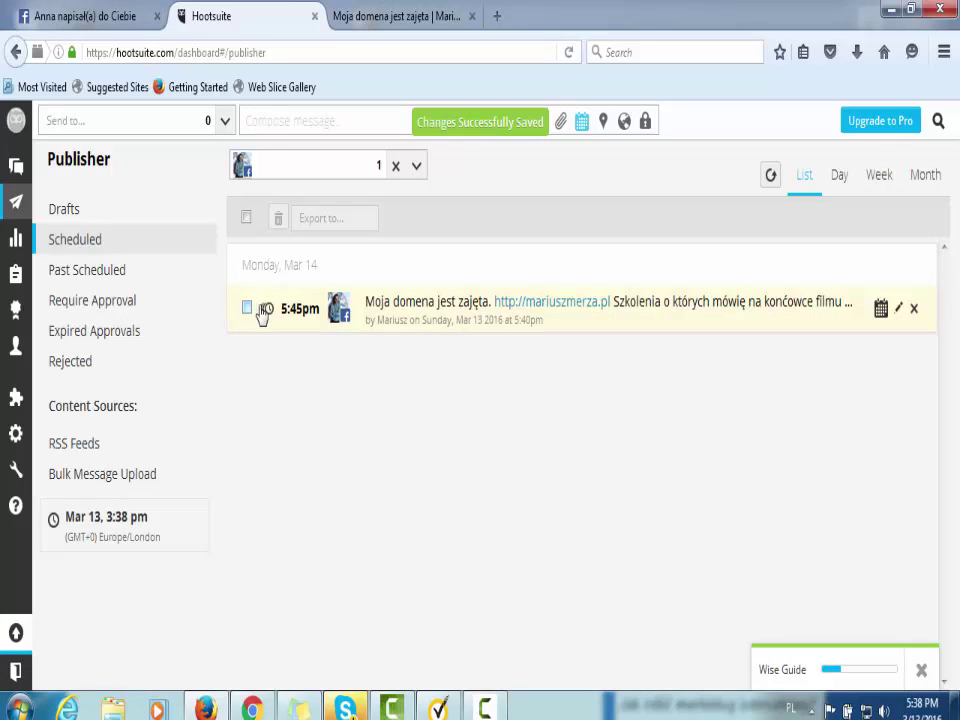
Reopen the scheduled message's date settings, switch the 5:45 time from PM to AM, and save the changes.
left_click(895, 311)
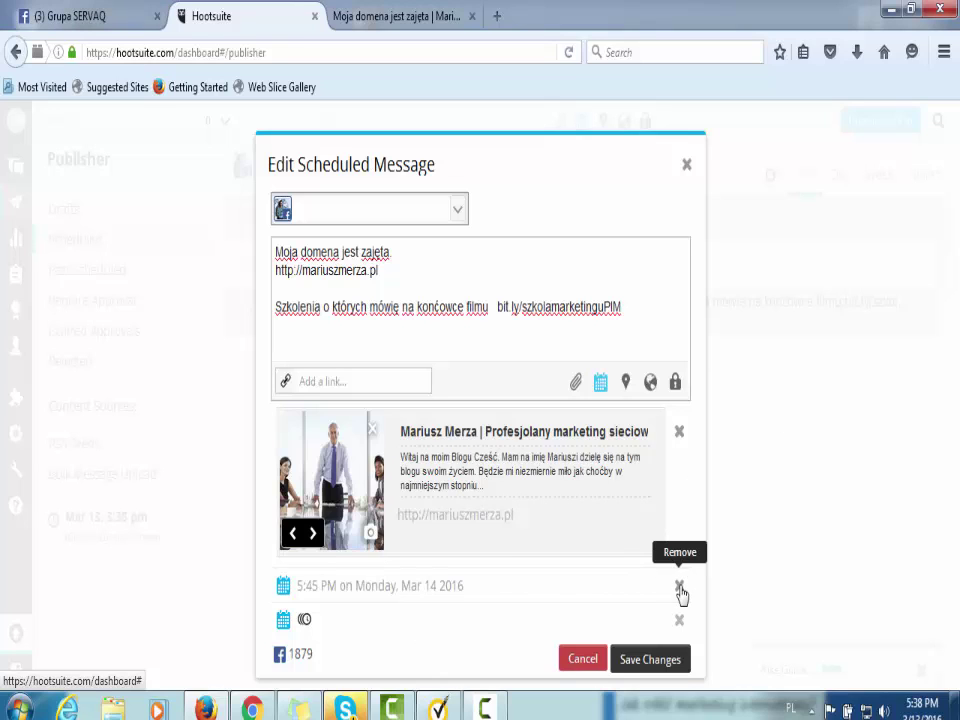
left_click(456, 590)
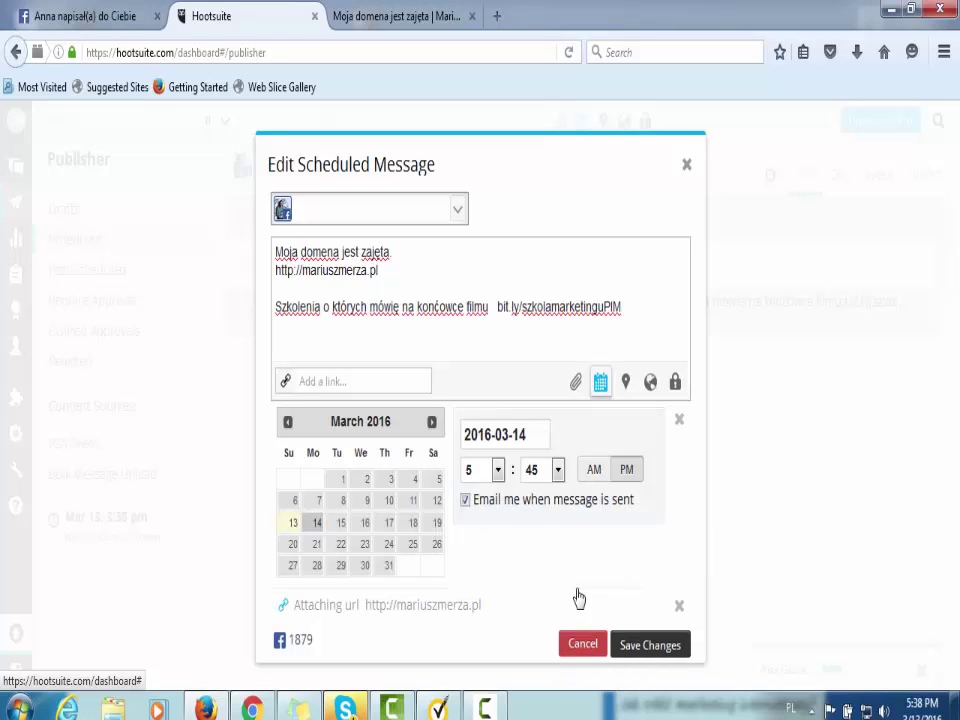
left_click(596, 472)
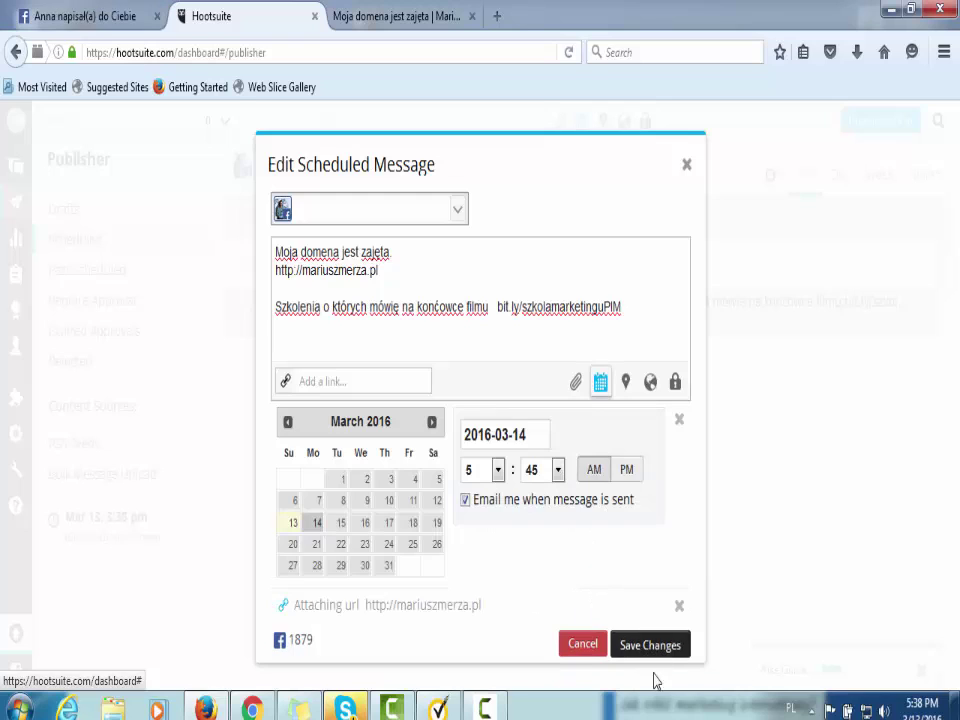
left_click(640, 645)
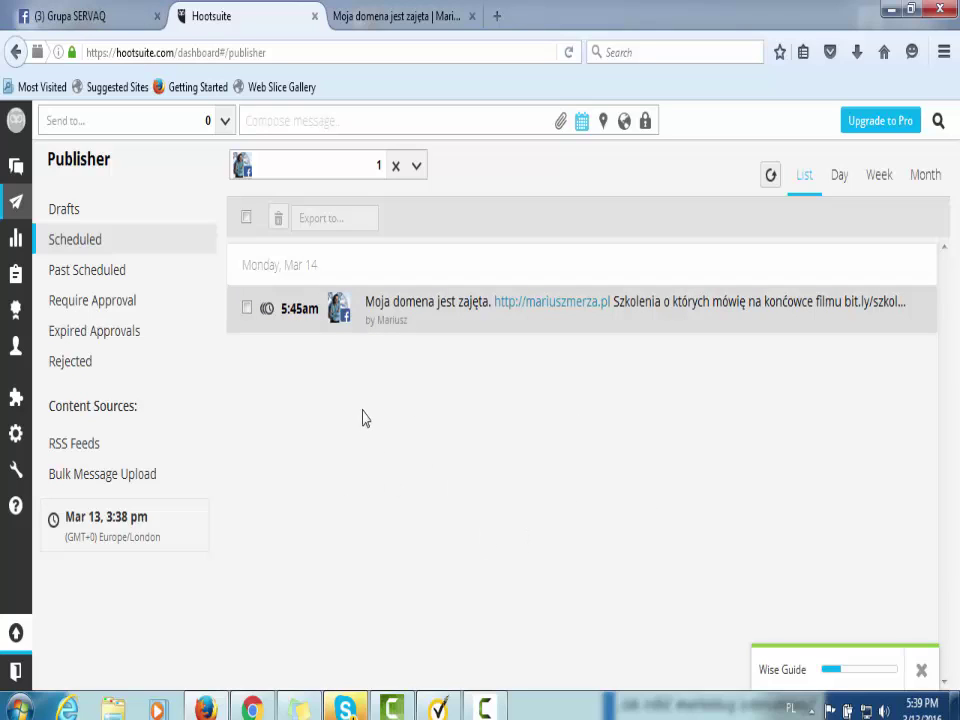
left_click(345, 165)
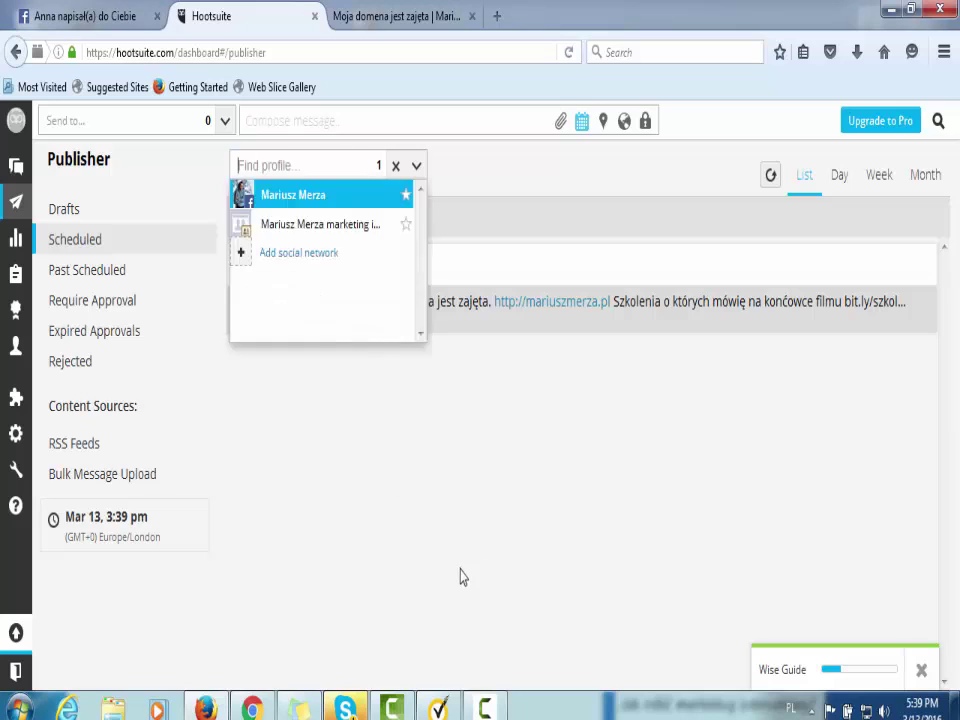
left_click(492, 568)
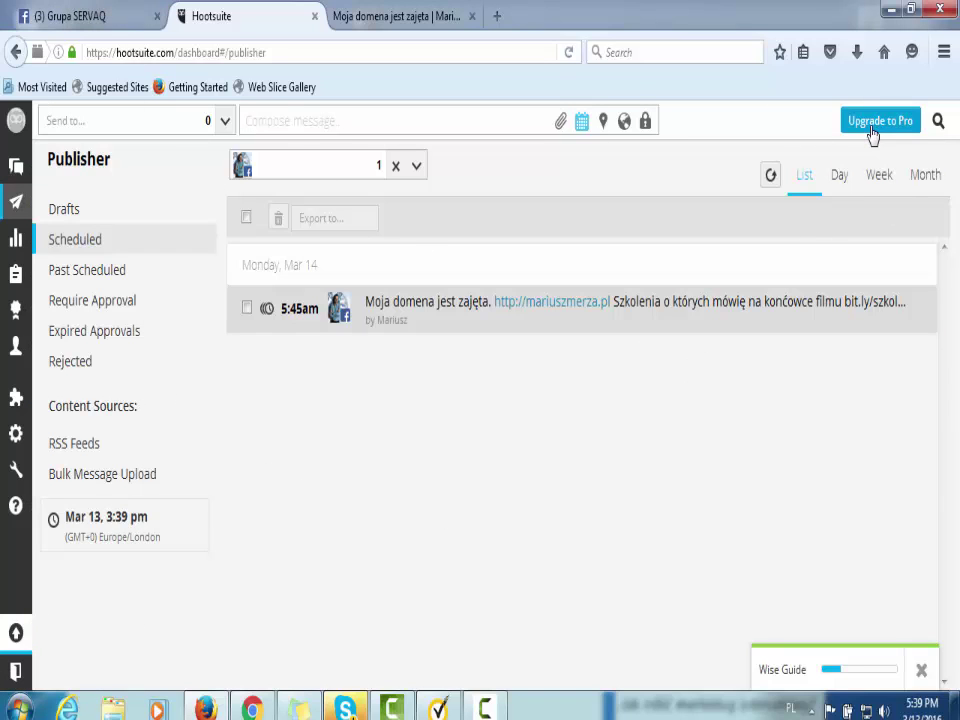
Open the Hootsuite Pro upgrade page and highlight the monthly price beneath its heading.
left_click(871, 128)
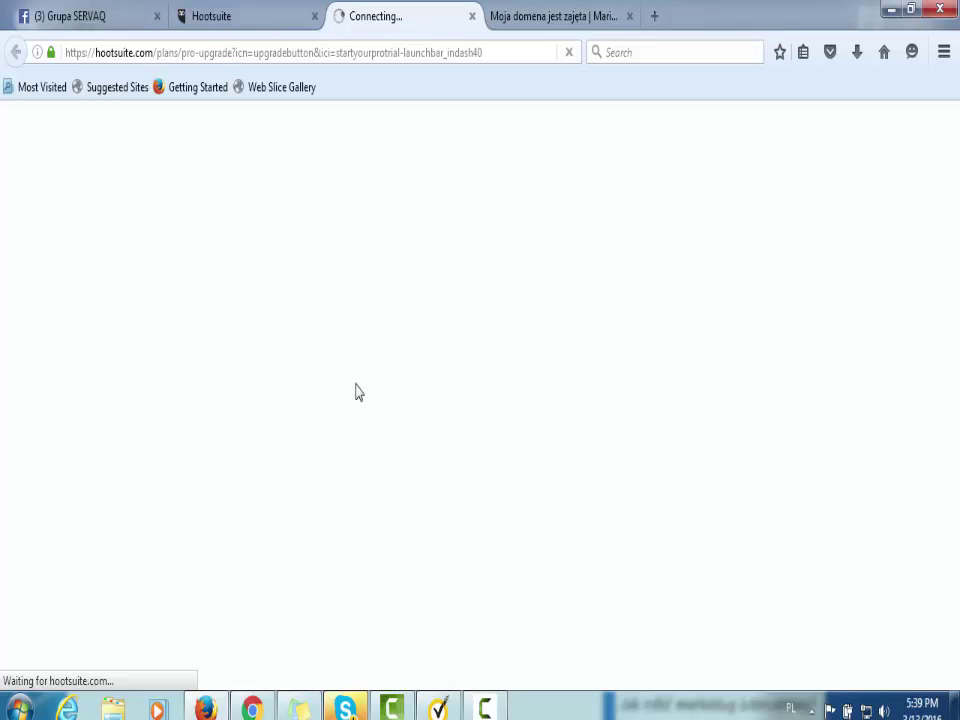
left_click(225, 14)
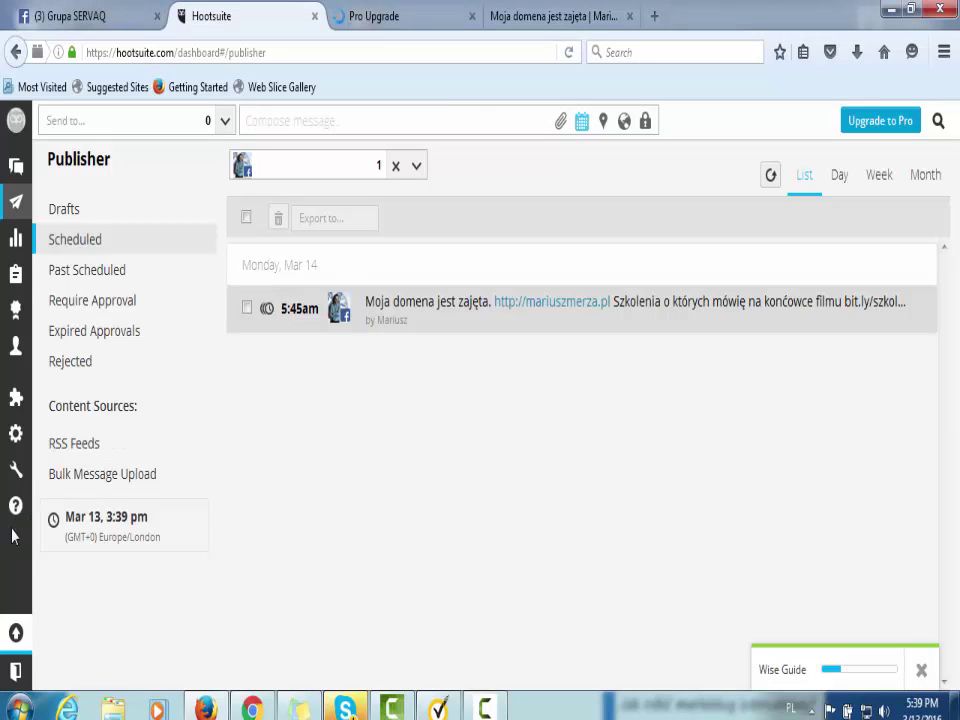
mouse_move(11, 381)
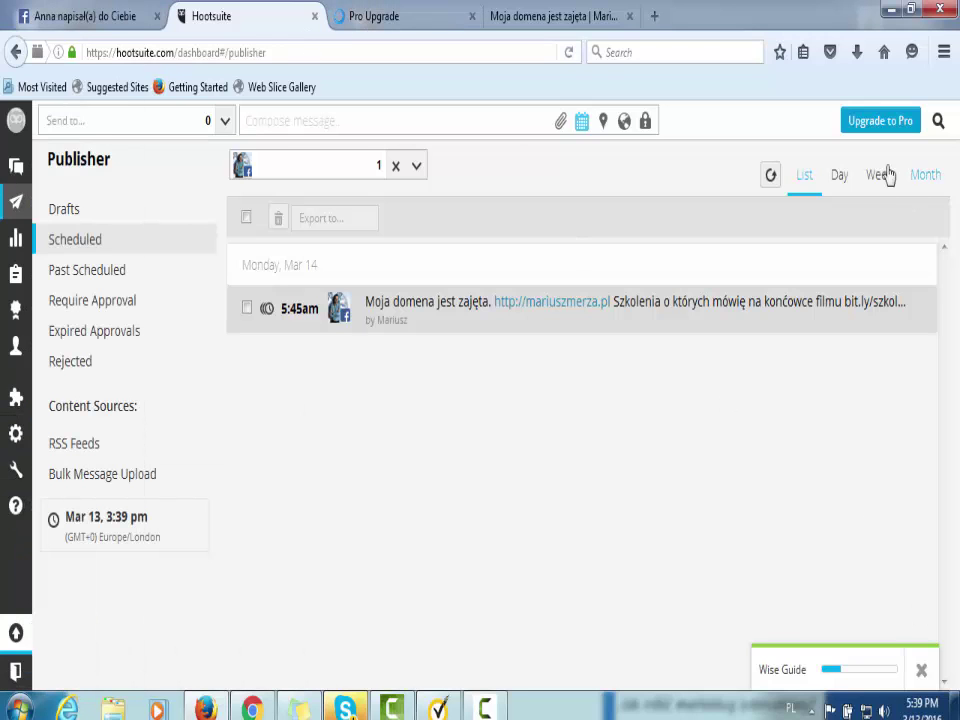
left_click(379, 19)
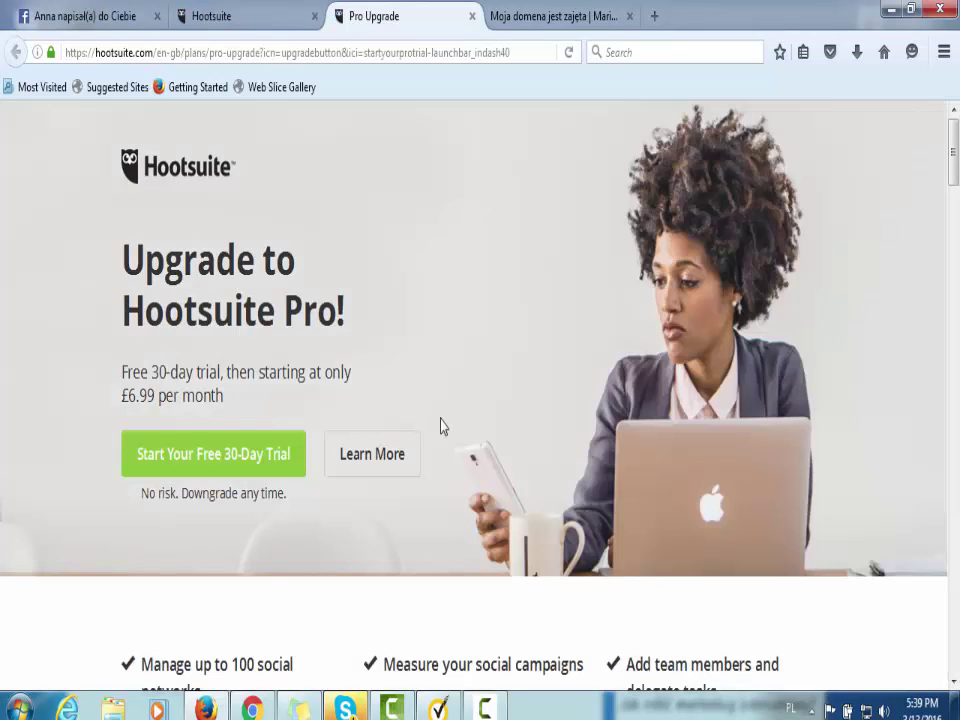
scroll(534, 422, "down", 3)
scroll(143, 487, "up", 3)
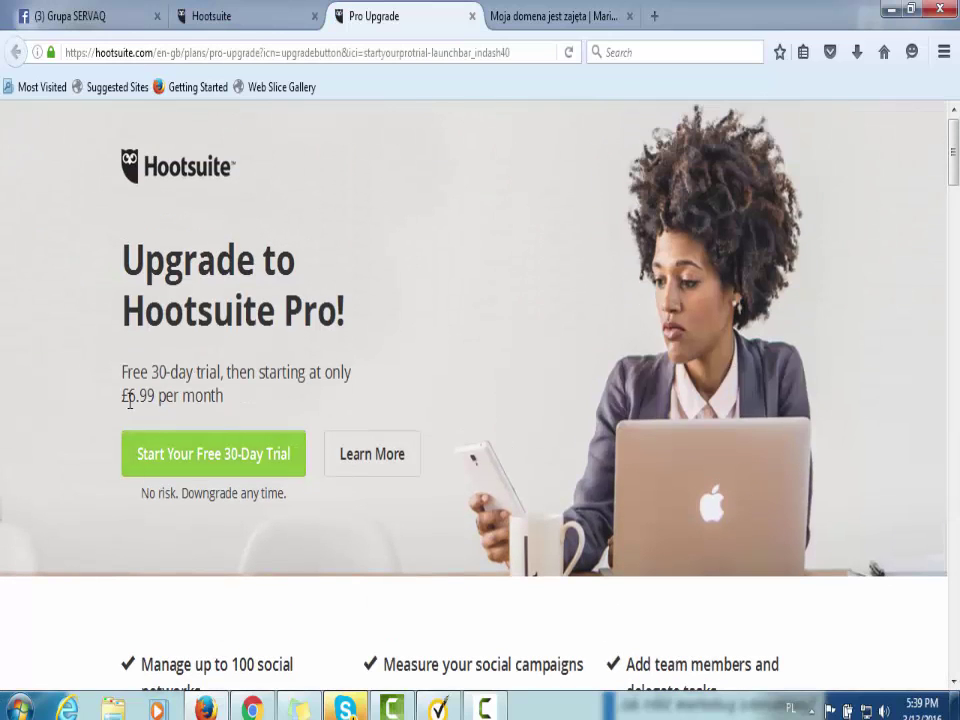
left_click_drag(121, 396, 233, 407)
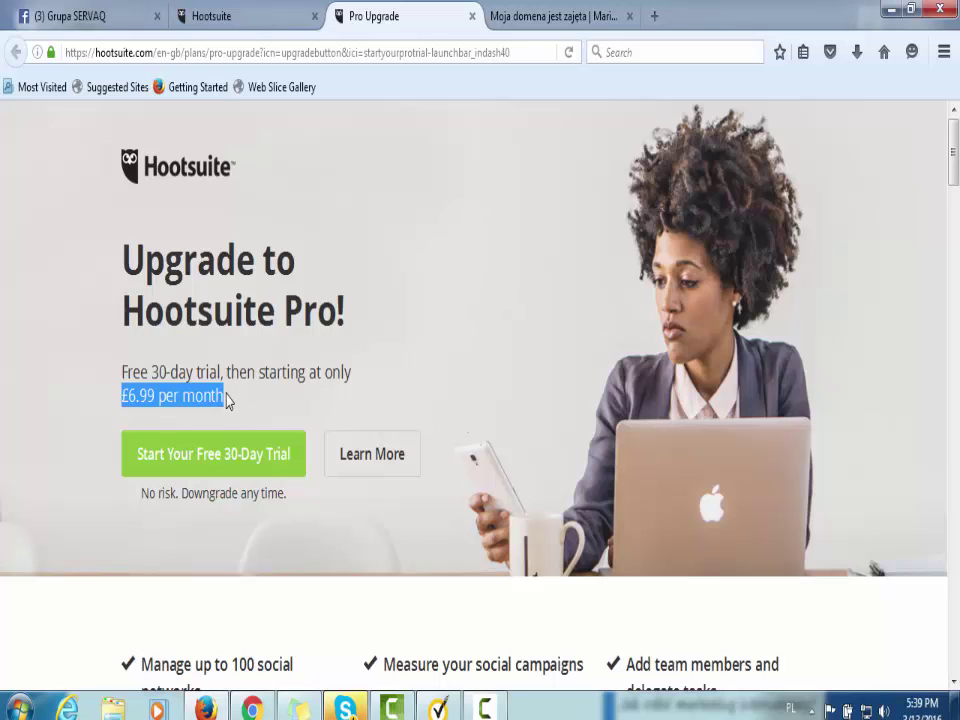
left_click(514, 315)
Read through the Pro features and examine the table comparing the Pro and Free plans.
scroll(510, 340, "down", 8)
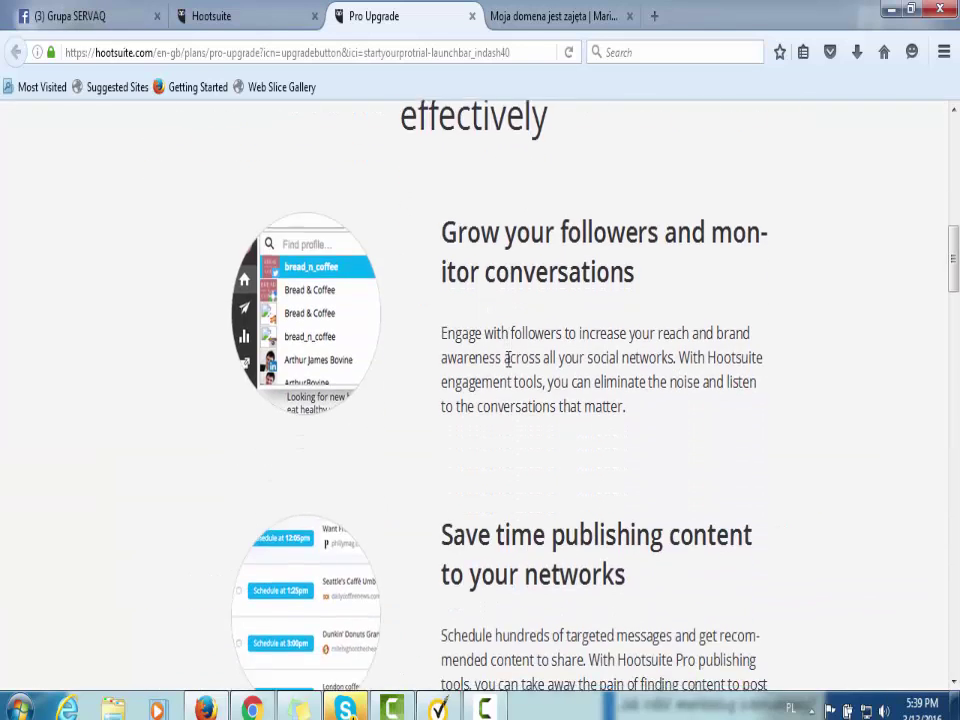
scroll(542, 405, "down", 4)
scroll(546, 400, "down", 4)
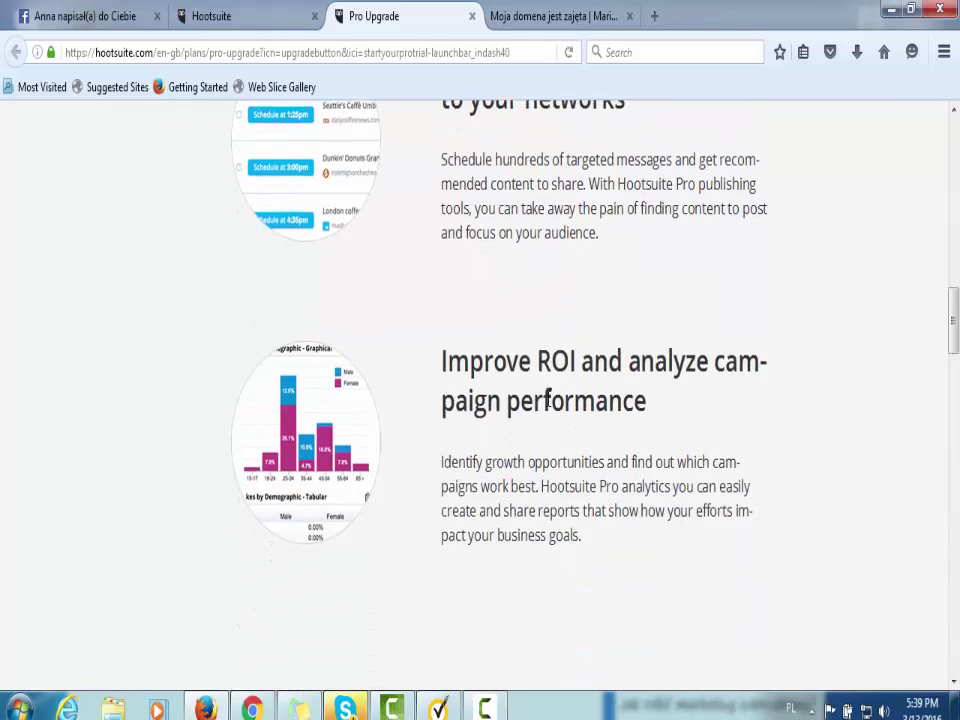
scroll(548, 401, "down", 3)
scroll(548, 407, "down", 15)
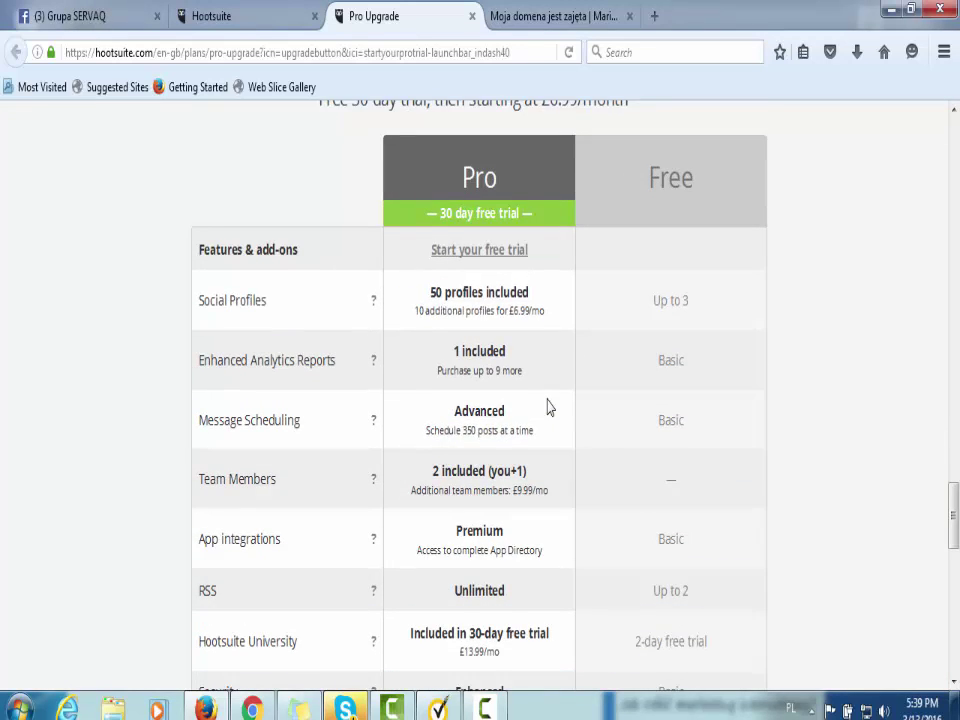
scroll(548, 407, "down", 2)
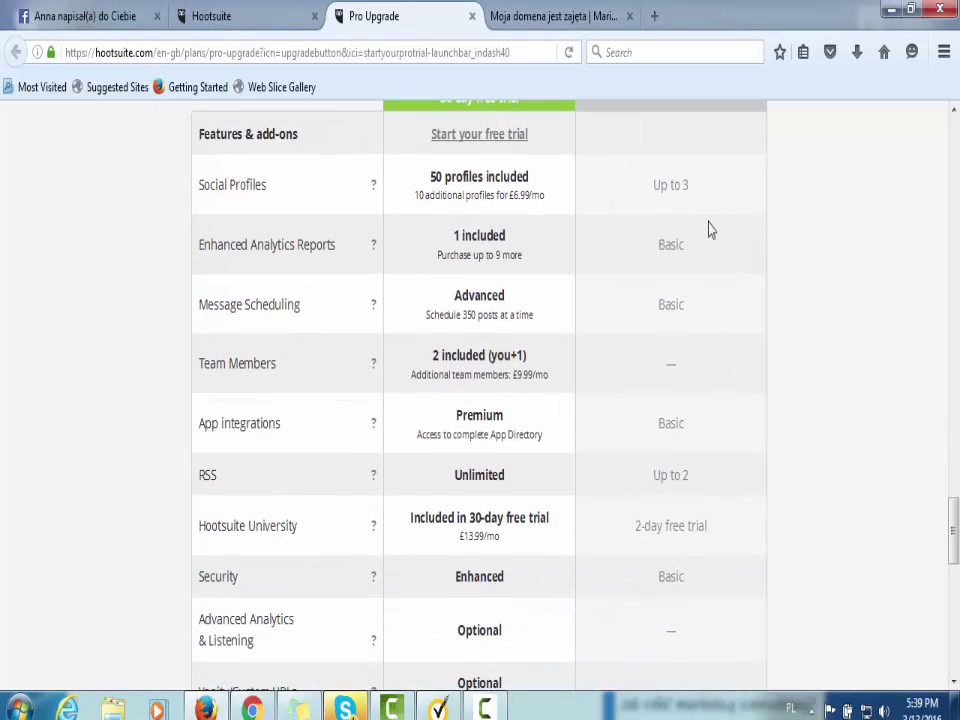
scroll(850, 285, "up", 5)
scroll(820, 330, "down", 3)
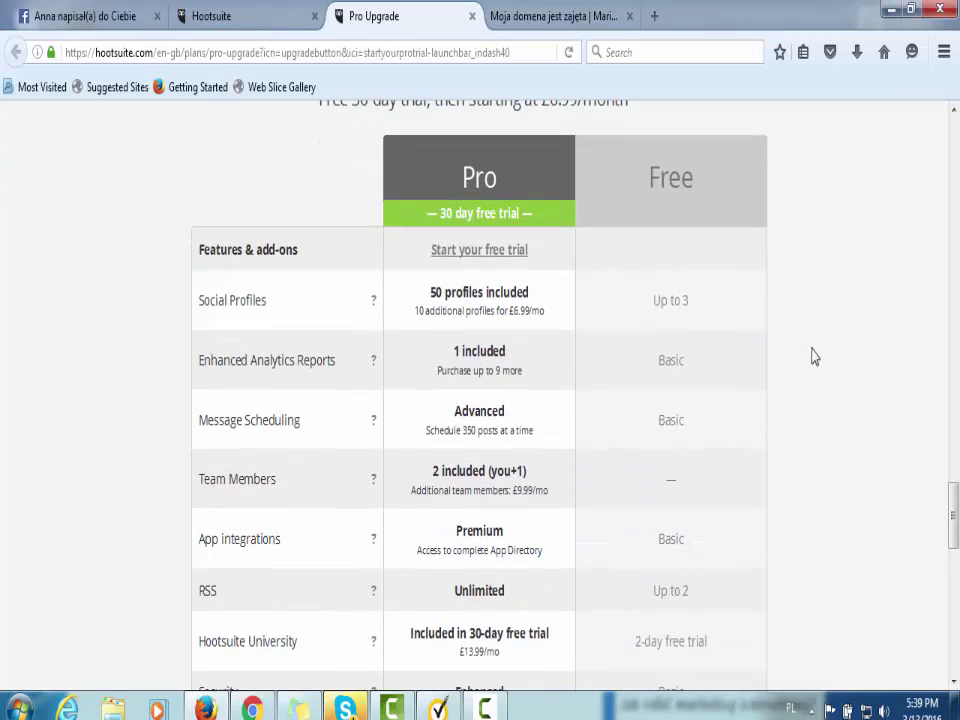
scroll(448, 190, "up", 2)
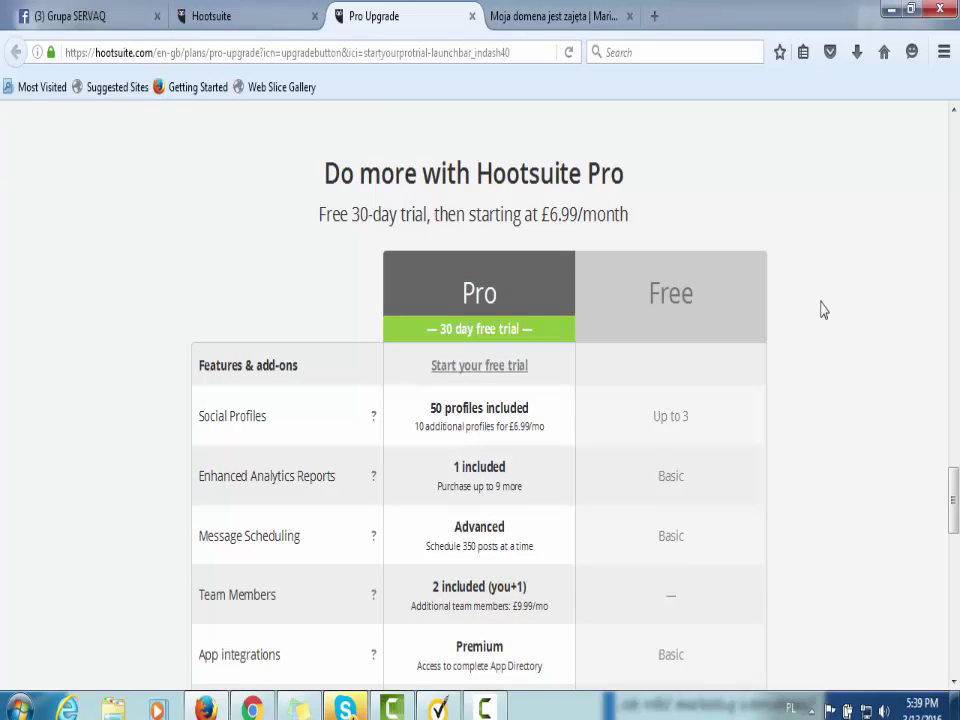
Examine the Pro and Free comparison rows from Social Profiles through Enhanced technical support, and return to the start of the upgrade page.
scroll(713, 346, "down", 2)
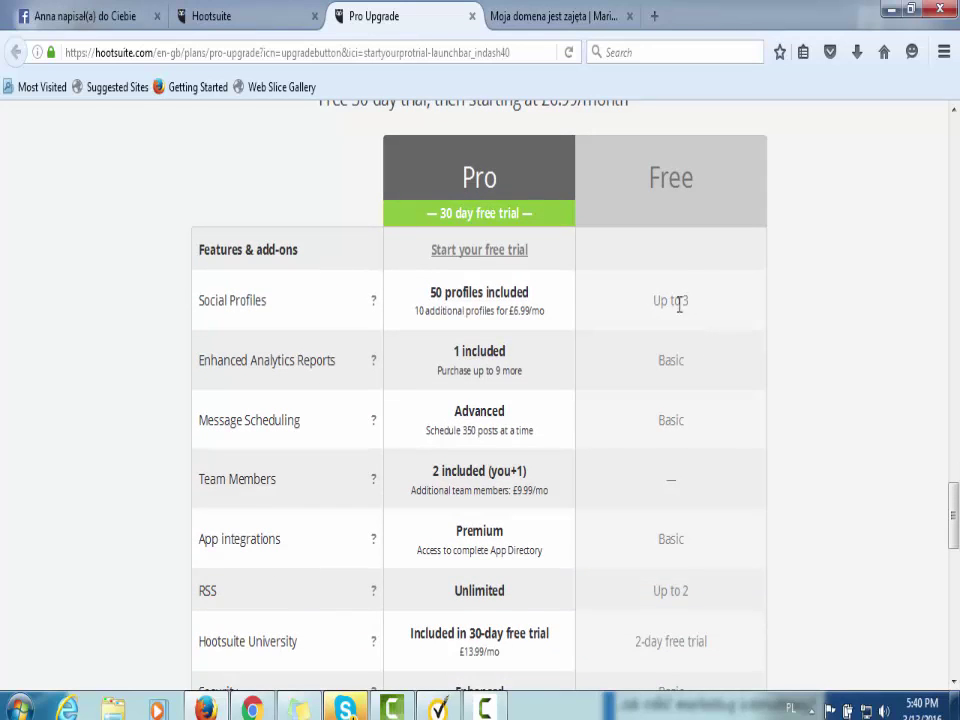
scroll(850, 355, "down", 4)
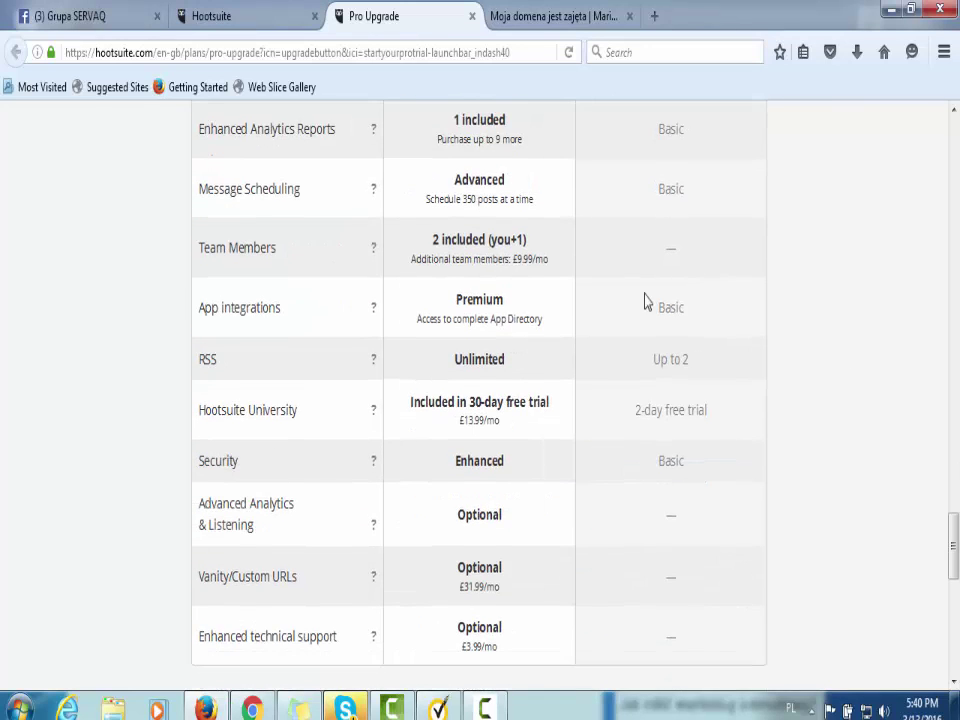
scroll(677, 304, "down", 2)
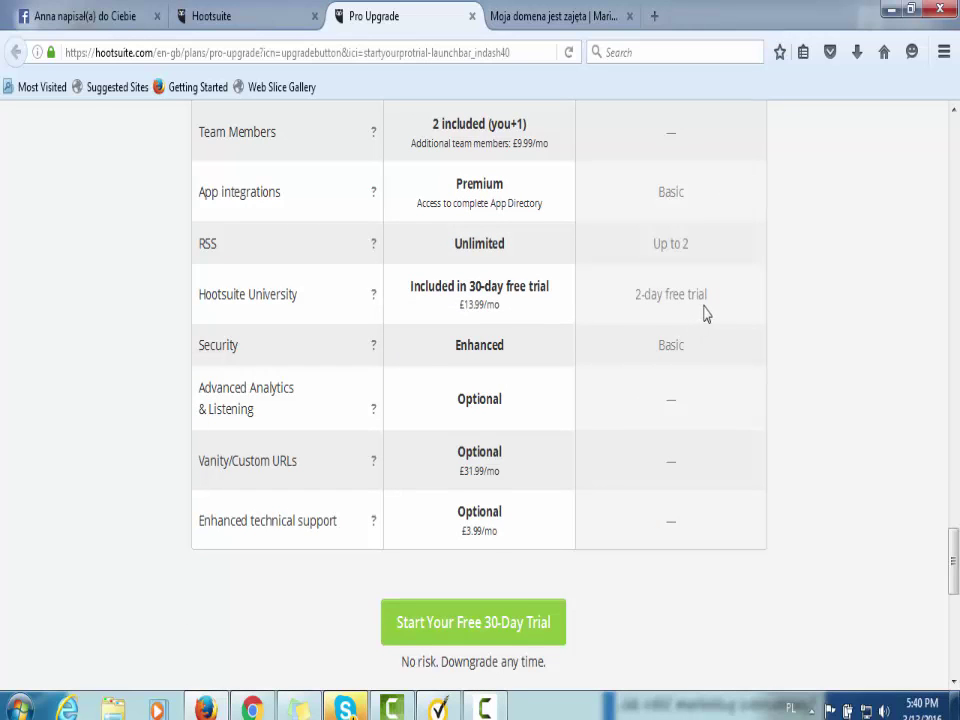
scroll(705, 314, "down", 2)
scroll(705, 314, "down", 4)
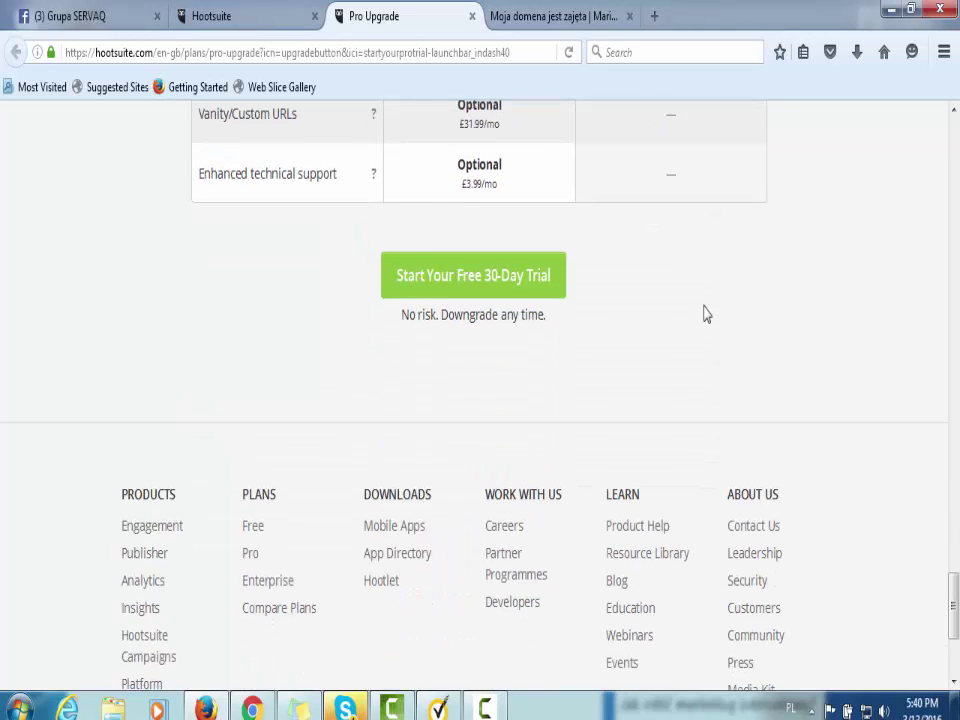
scroll(705, 314, "up", 20)
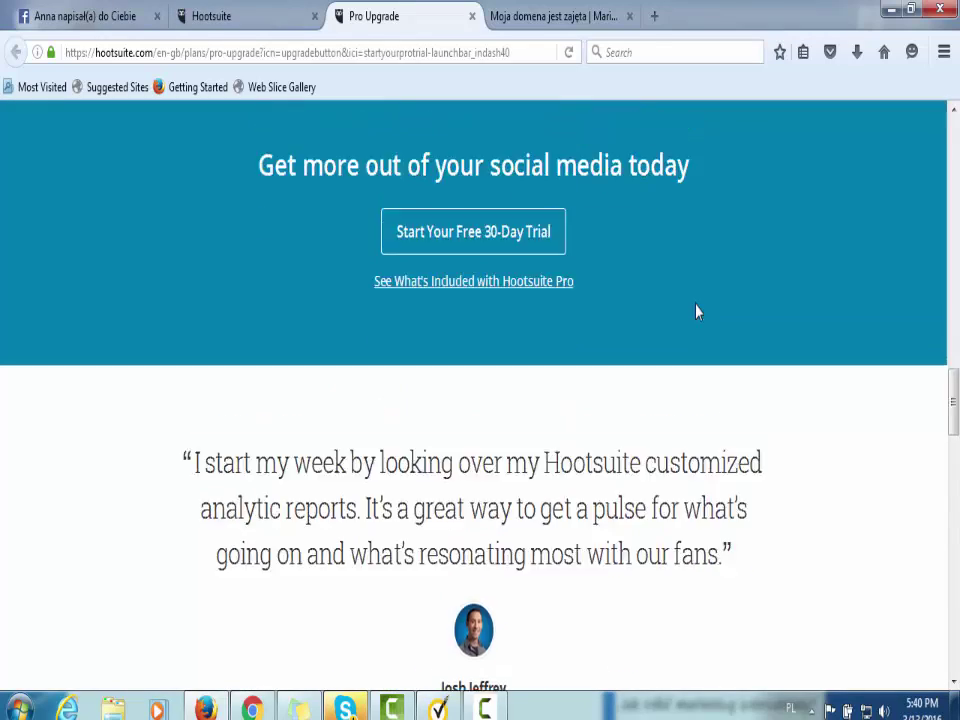
scroll(697, 312, "up", 3)
left_click(956, 192)
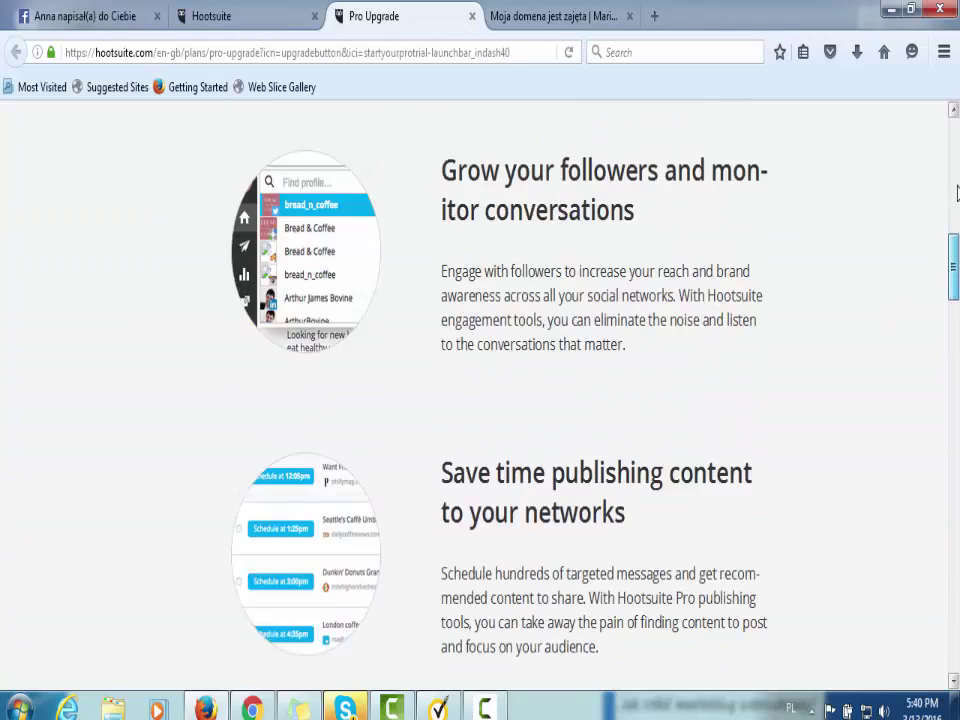
left_click(956, 192)
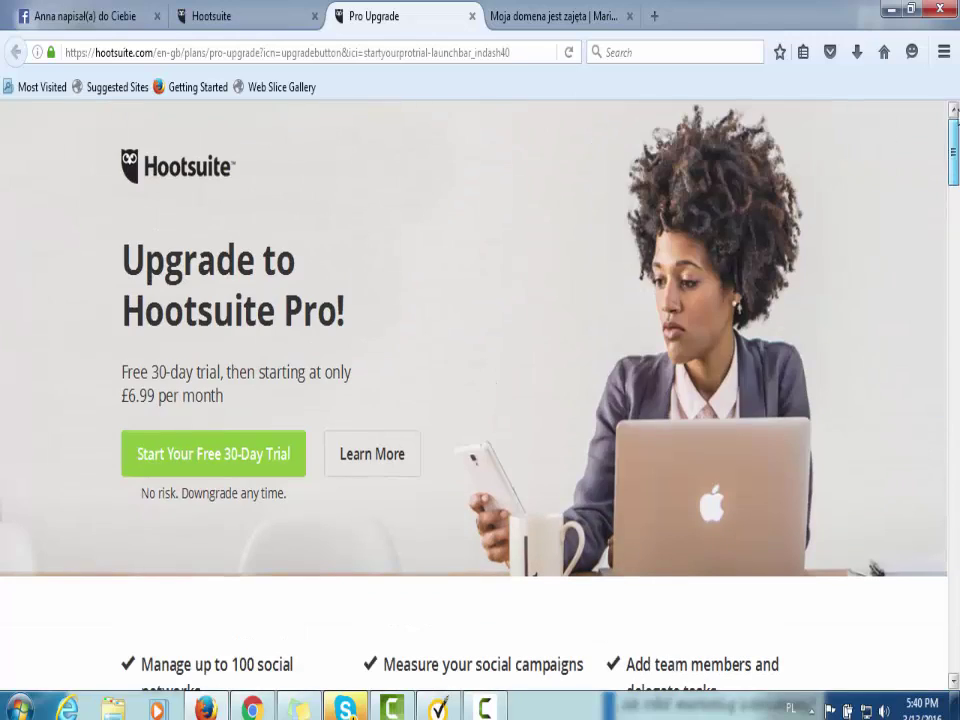
Return to the Publisher's list of scheduled messages and review the post scheduled for Monday, Mar 14.
left_click(239, 20)
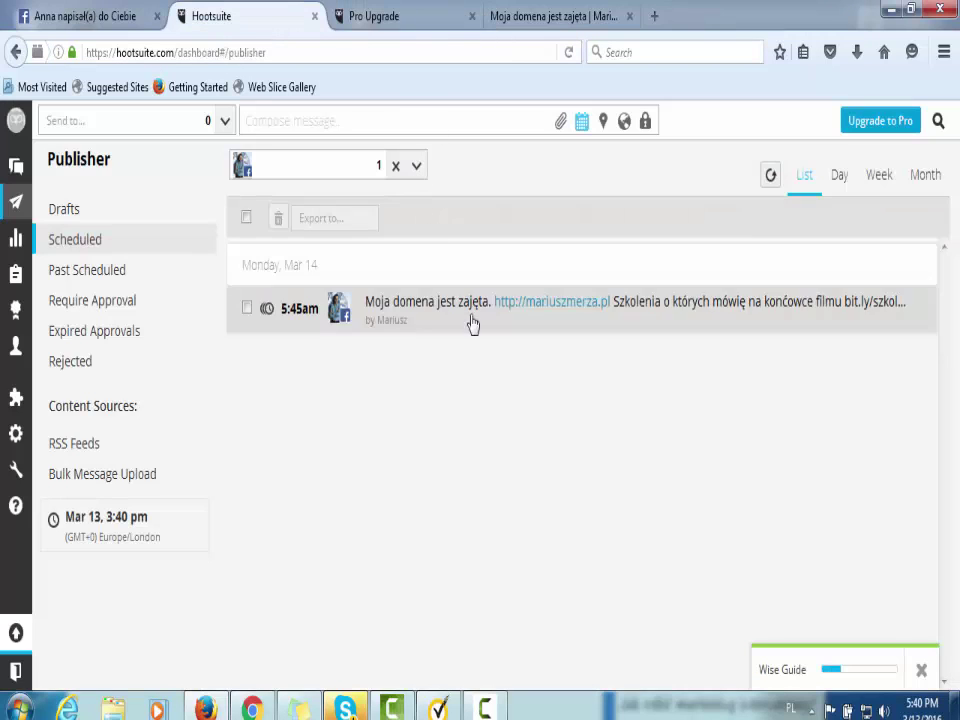
mouse_move(400, 325)
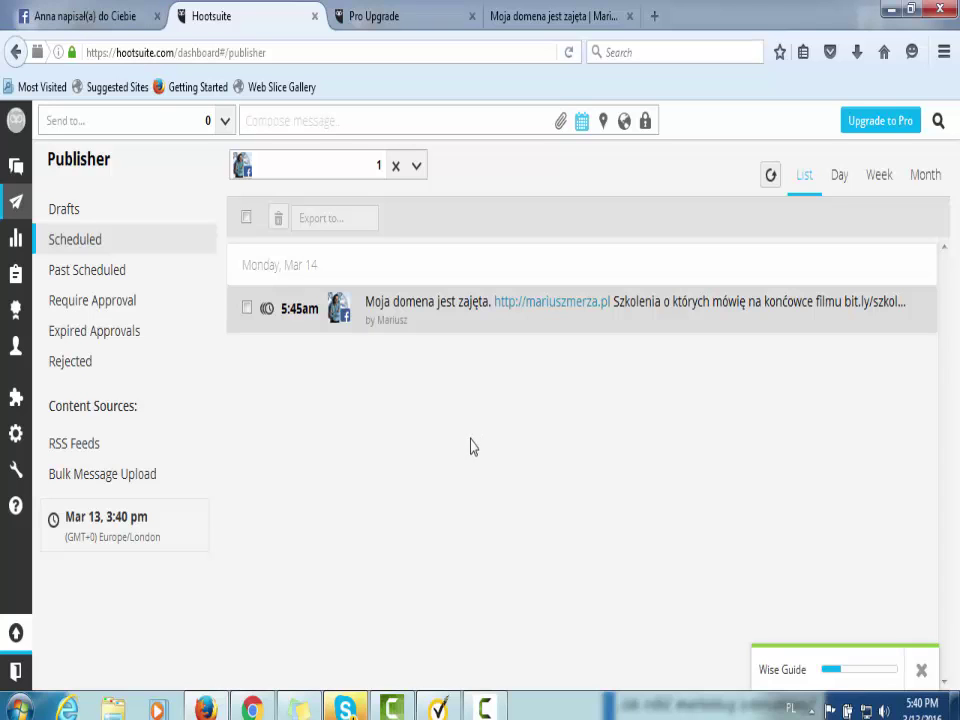
left_click(486, 707)
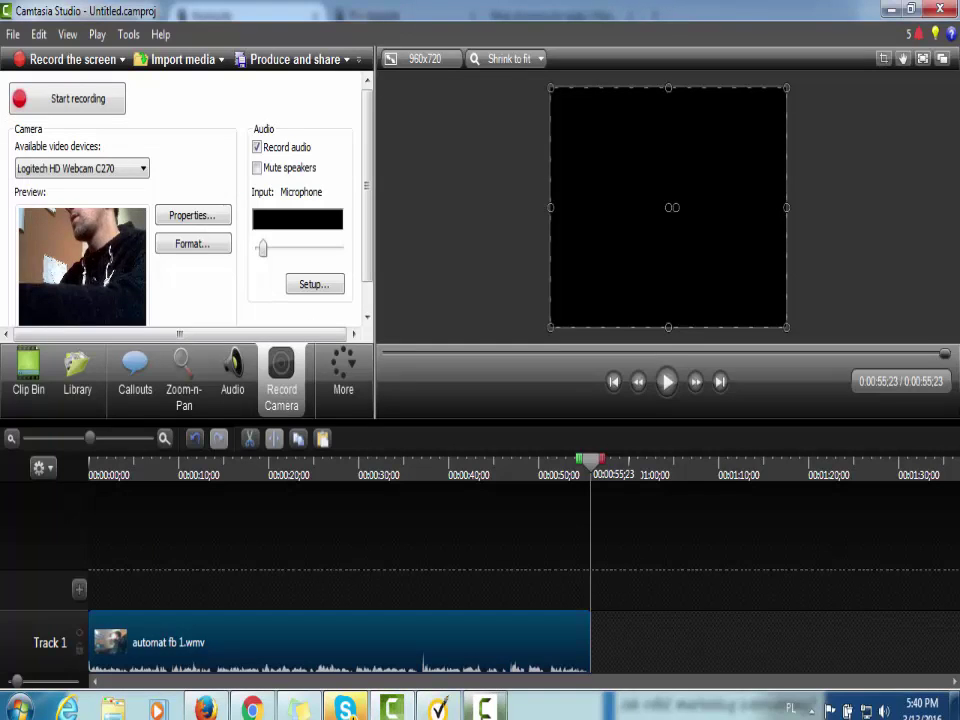